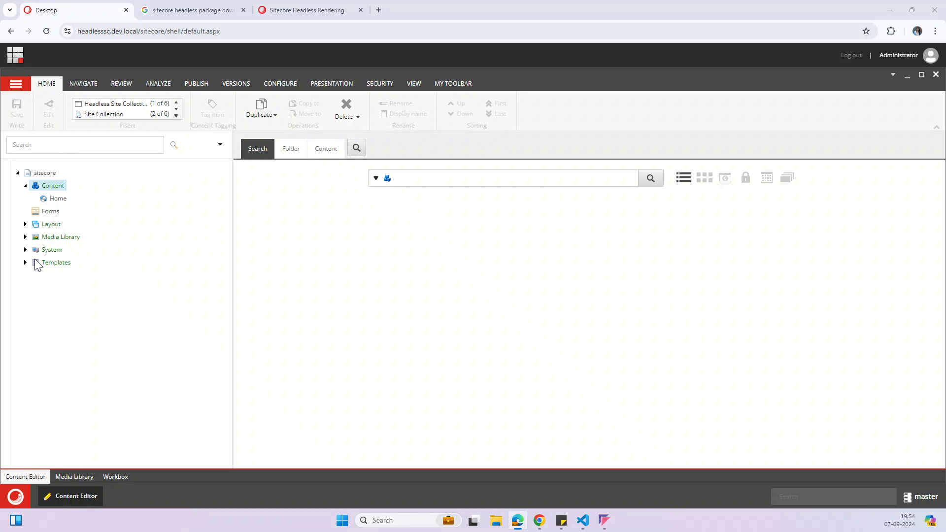
Step: Switch to the Chrome tab showing Google results for 'sitecore headless package download'
left_click(196, 11)
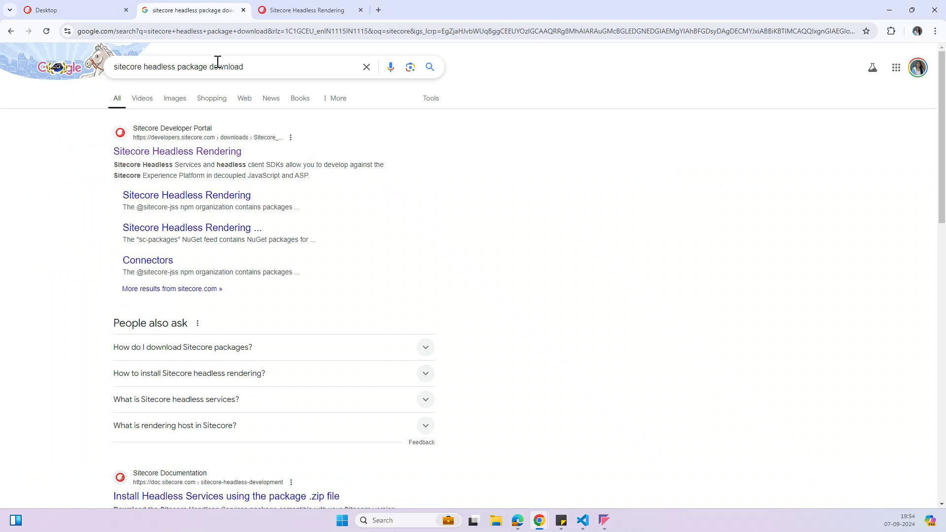
Step: Open and browse the Sitecore Headless Rendering downloads page, then return to Content Editor
left_click(256, 60)
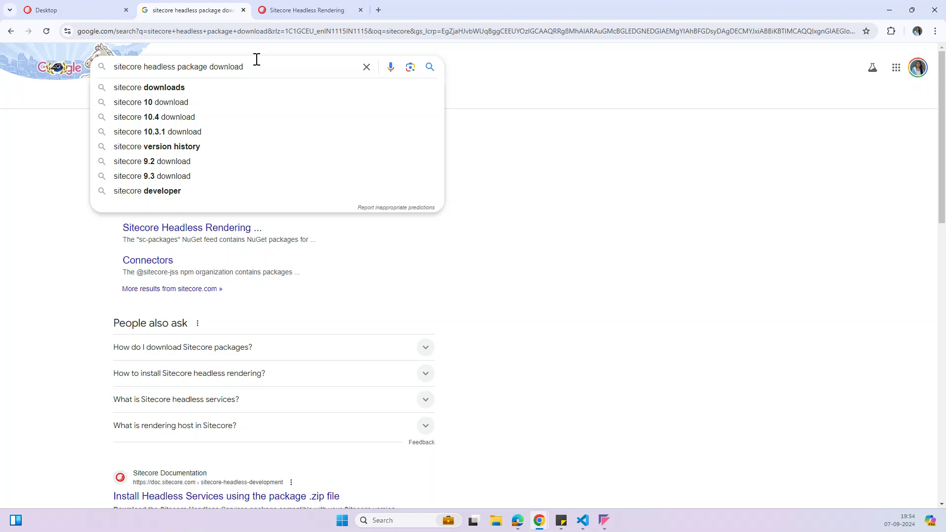
left_click(510, 172)
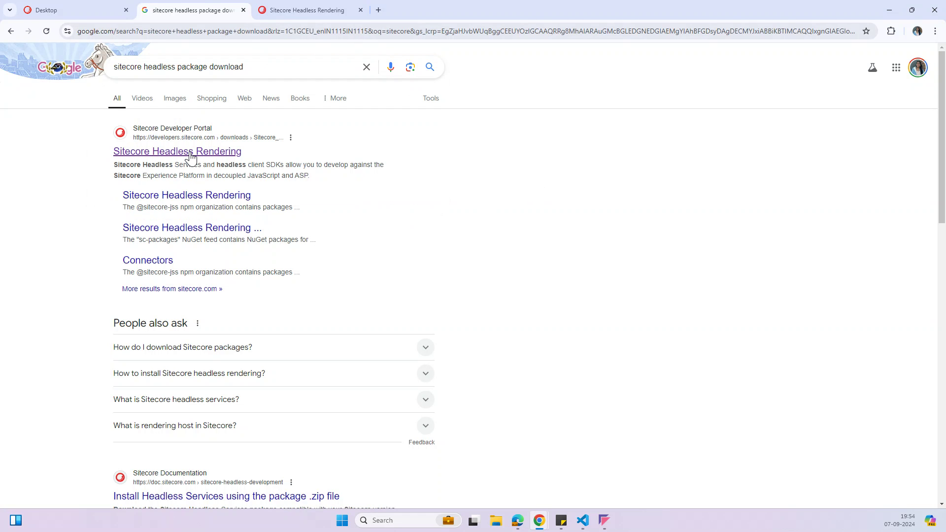
left_click(298, 9)
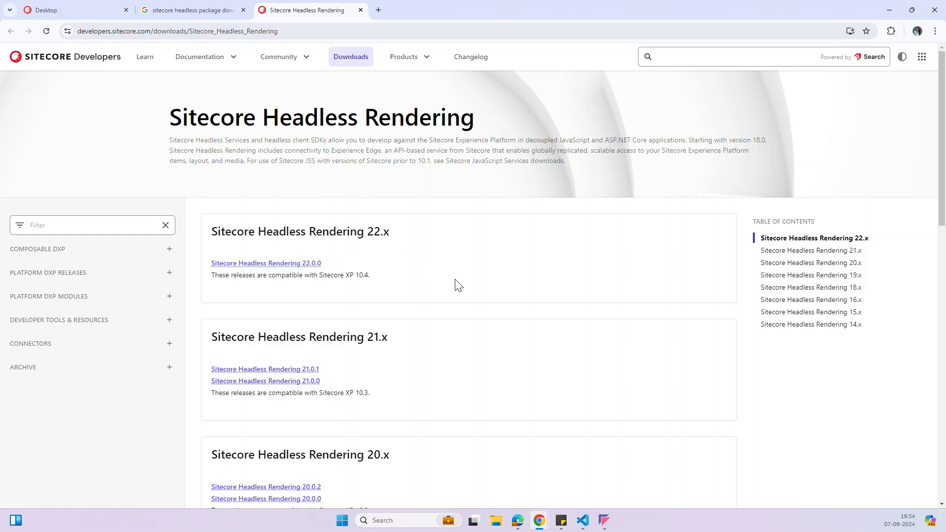
scroll(429, 274, "down", 3)
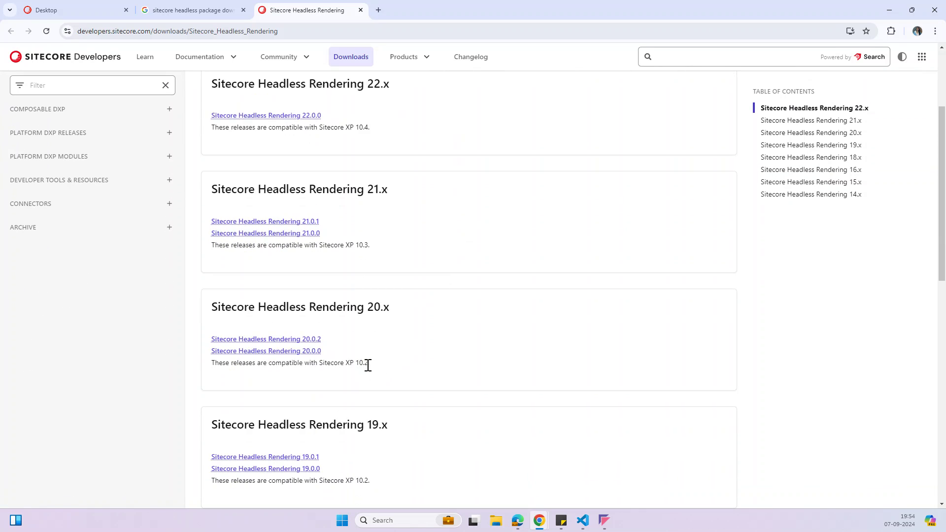
left_click(65, 8)
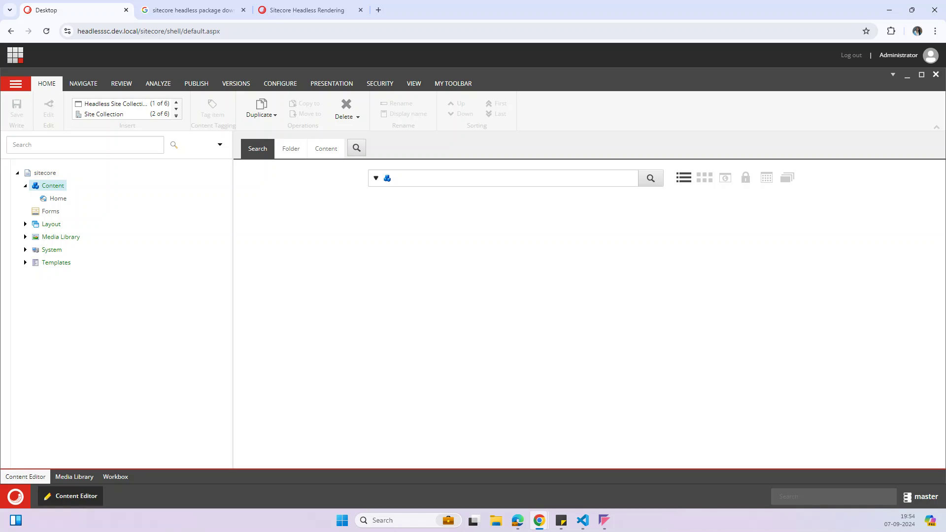
Step: Insert a Headless Site Collection under Content named 'Headless Demo Collection', keeping all modules
key("alt+Tab")
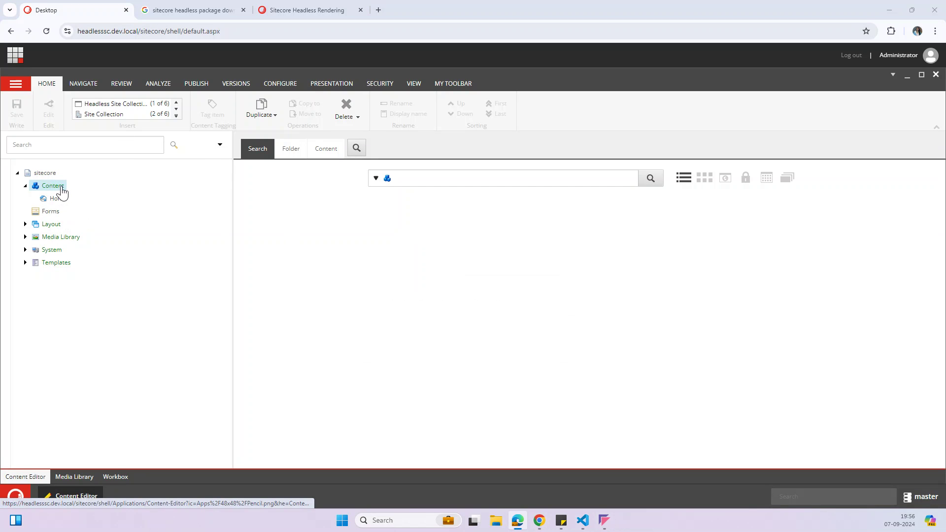
right_click(62, 192)
mouse_move(91, 192)
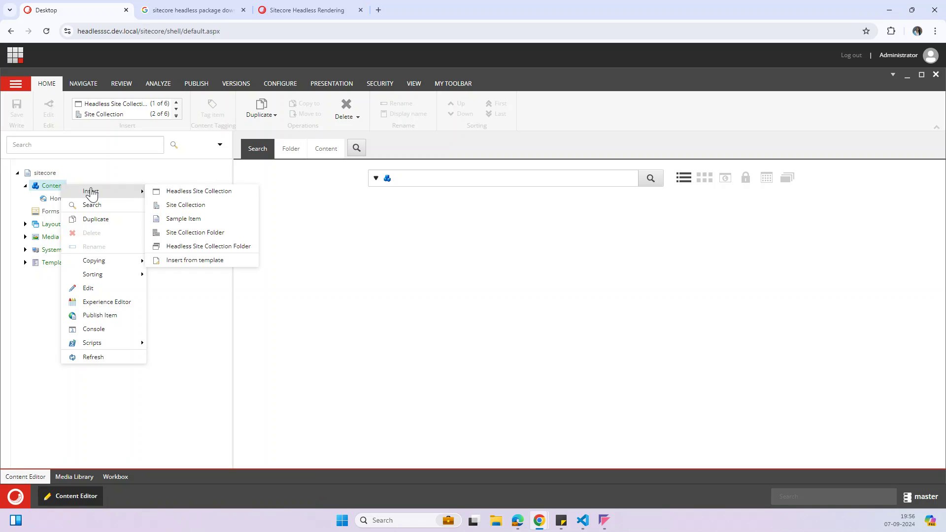
left_click(203, 194)
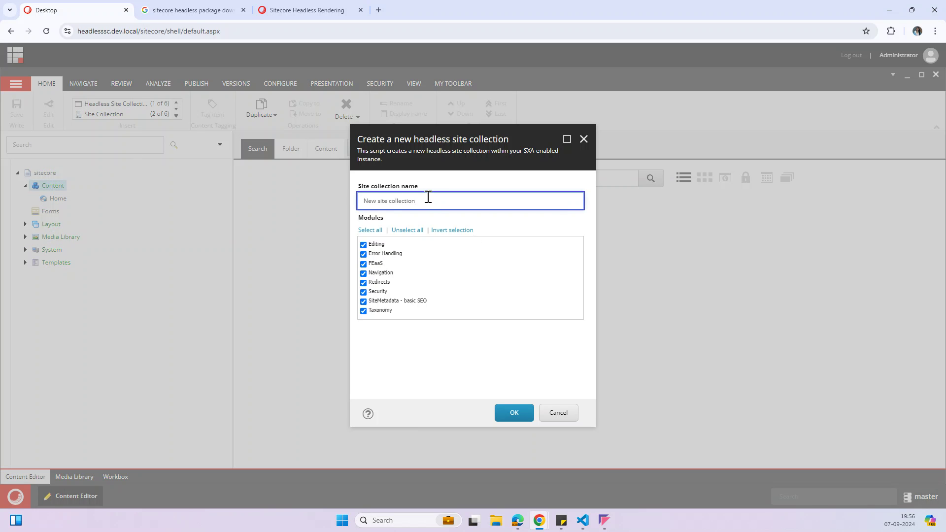
left_click_drag(424, 197, 356, 206)
key("BackSpace")
type("Headless")
type("Demo Collection")
left_click(513, 415)
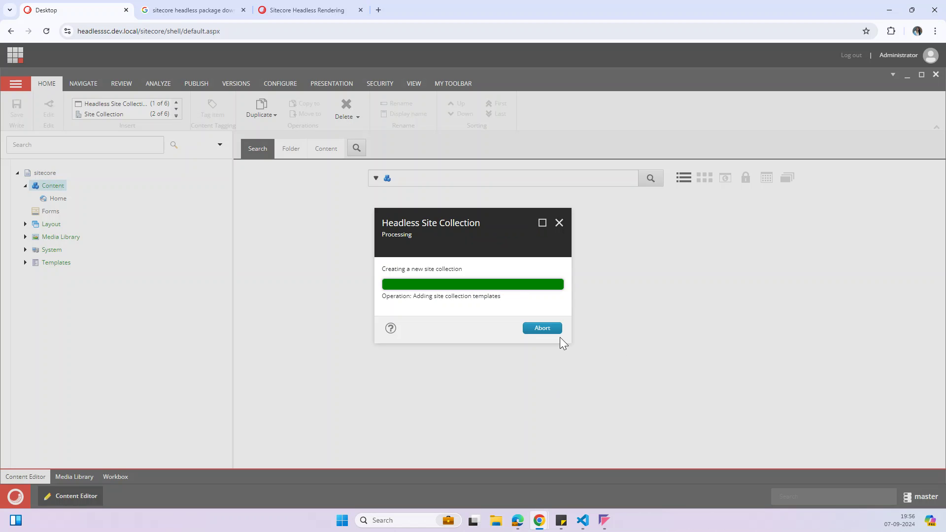
left_click(604, 520)
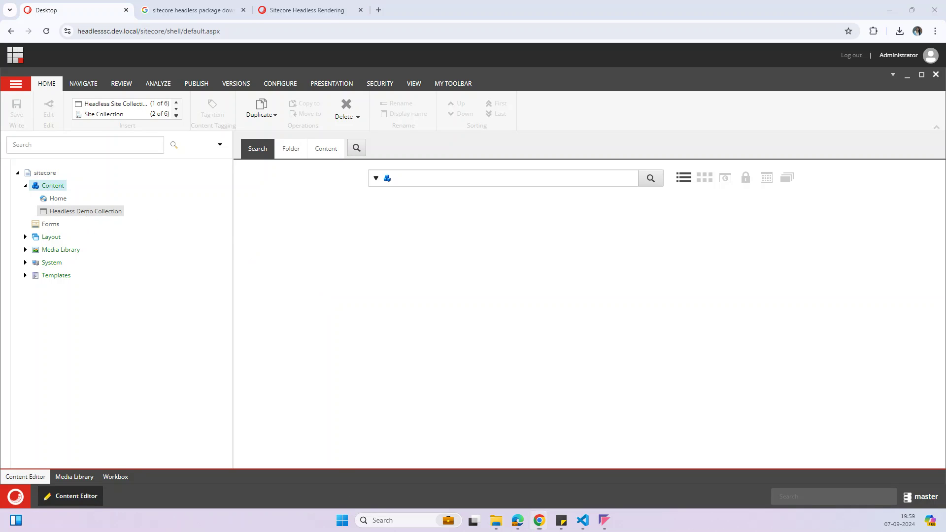
Step: Insert a headless site named 'freelancing' in Headless Demo Collection after reviewing its modules and settings
right_click(92, 211)
mouse_move(164, 213)
left_click(215, 215)
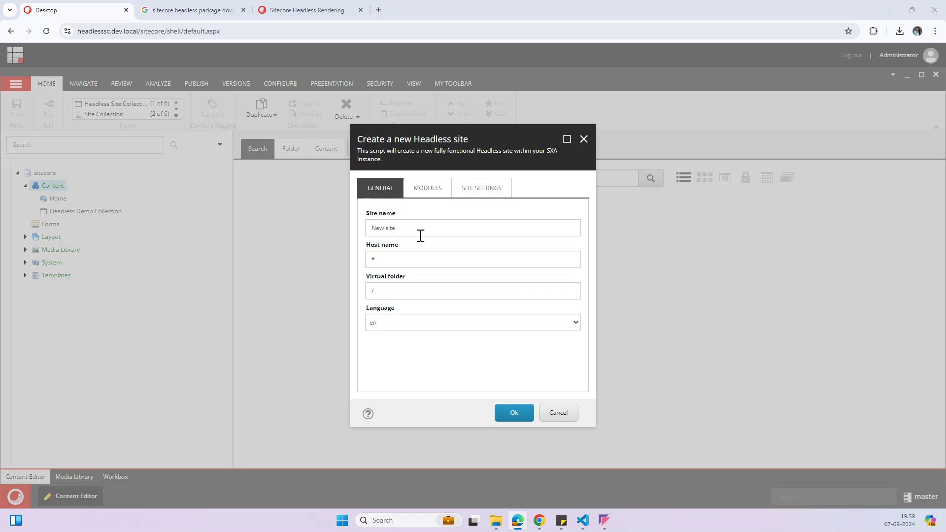
left_click_drag(396, 228, 357, 227)
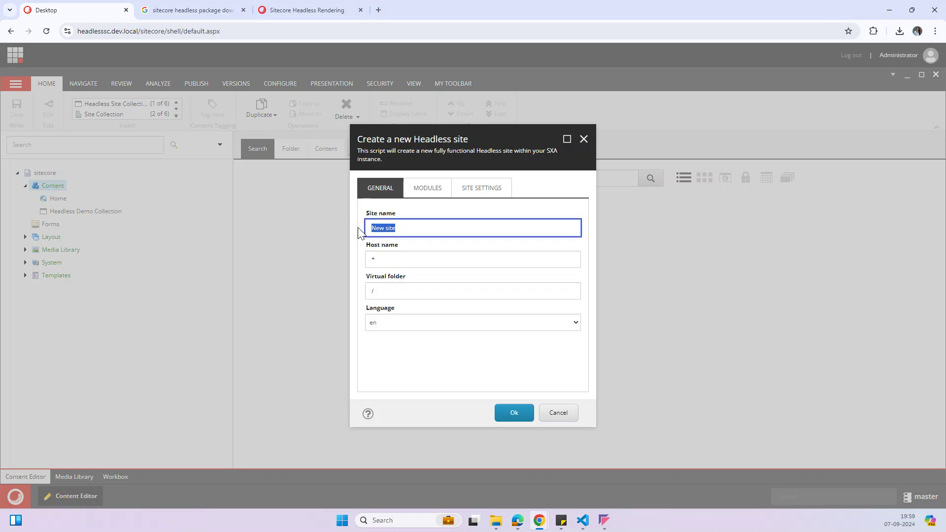
type("freelancing")
left_click(428, 189)
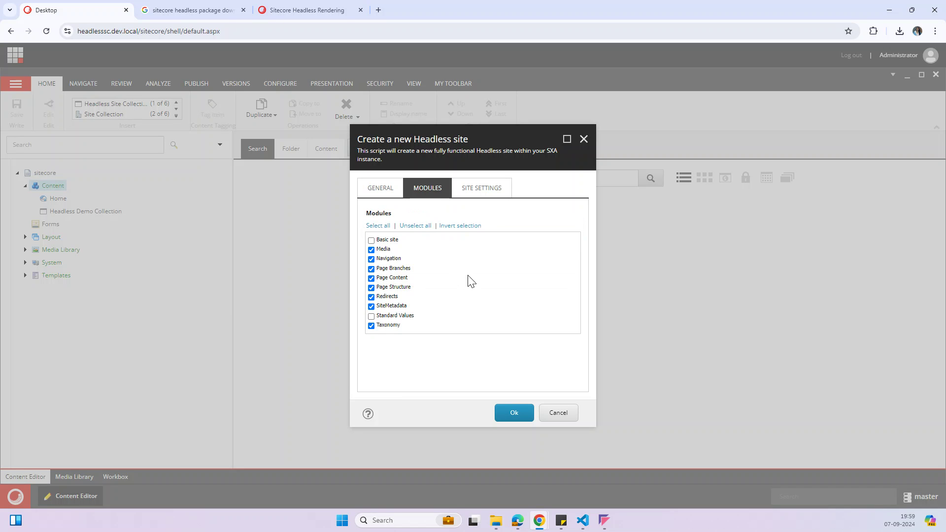
left_click(490, 194)
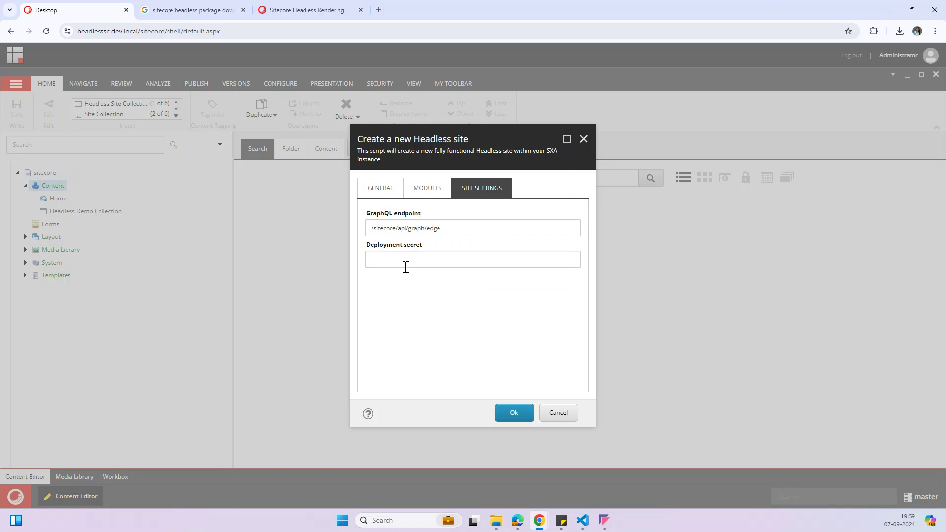
left_click(515, 414)
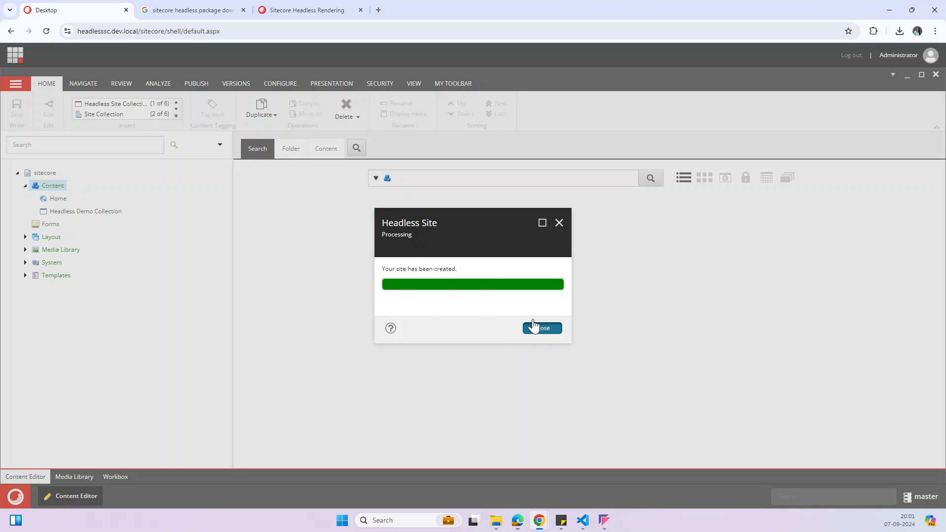
left_click(537, 328)
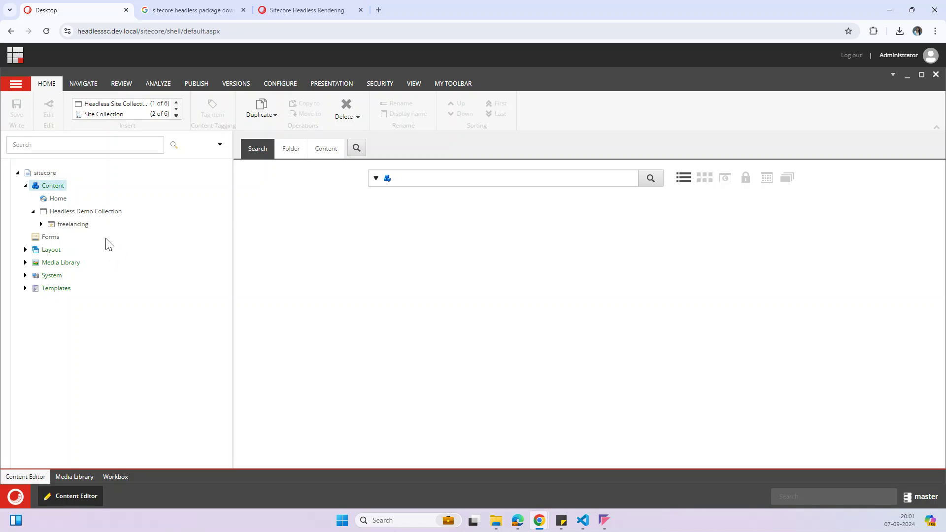
Step: Expand System > Settings > Services > API Keys in the content tree
left_click(26, 276)
left_click(33, 375)
scroll(150, 281, "down", 3)
scroll(149, 276, "down", 1)
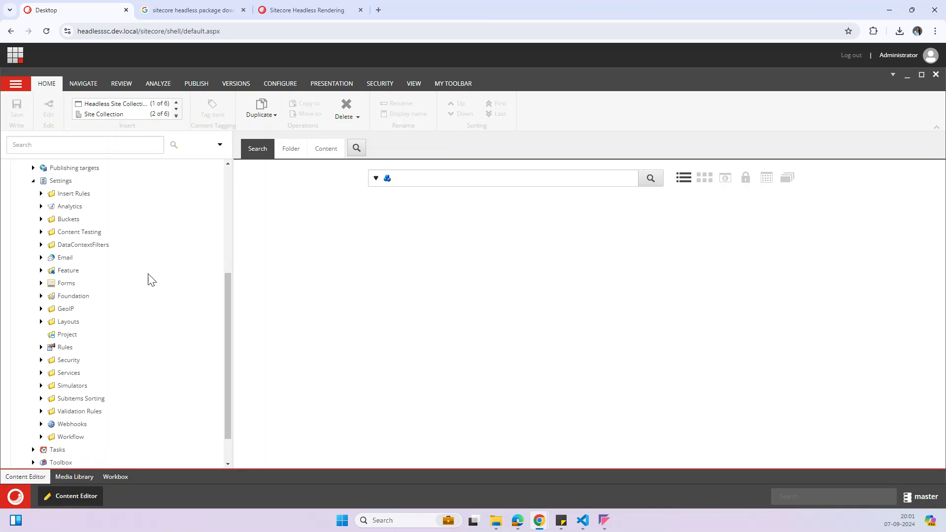
left_click(41, 372)
scroll(111, 329, "down", 2)
left_click(49, 308)
Step: Insert a new API Key item named 'Freelancing API Key' under API Keys
right_click(79, 312)
mouse_move(116, 311)
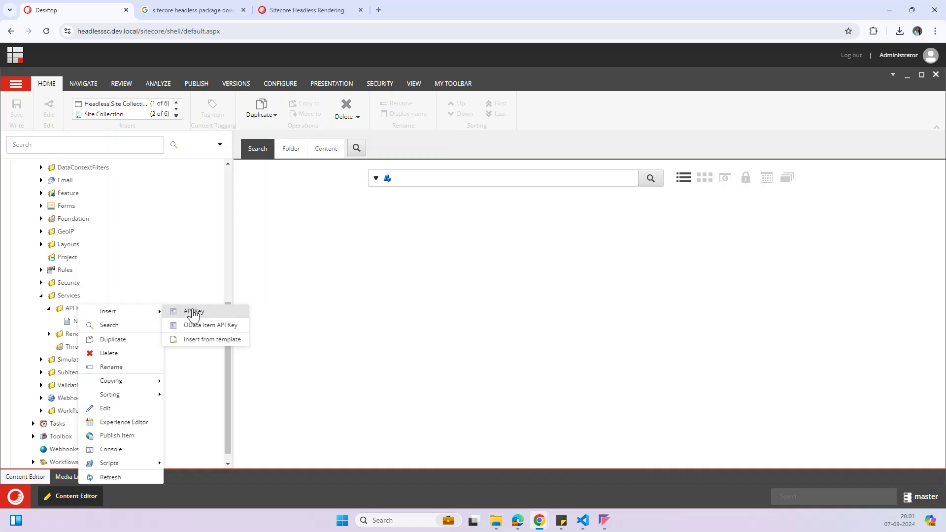
left_click(191, 311)
key("BackSpace")
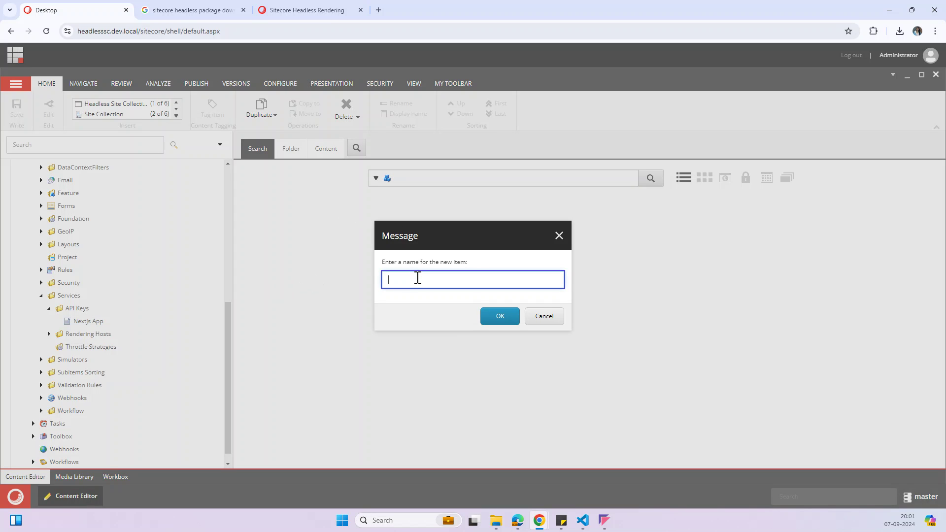
type("FreelancingAPIPnm")
key("BackSpace")
key("BackSpace")
key("Left")
key("Left")
key("Left")
type("API Key")
left_click(493, 316)
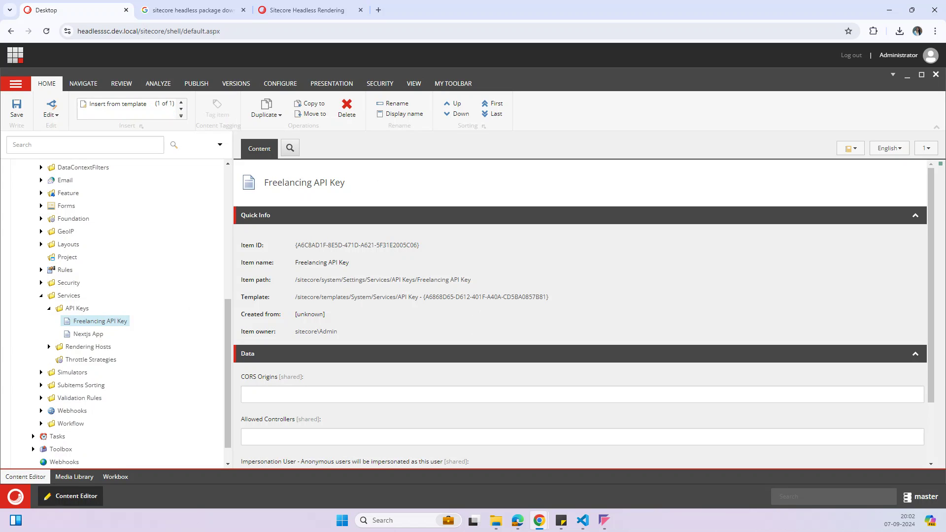
Step: Set CORS Origins and Allowed Controllers to * and save, then switch to Visual Studio Code
left_click(309, 397)
type("*")
left_click(282, 438)
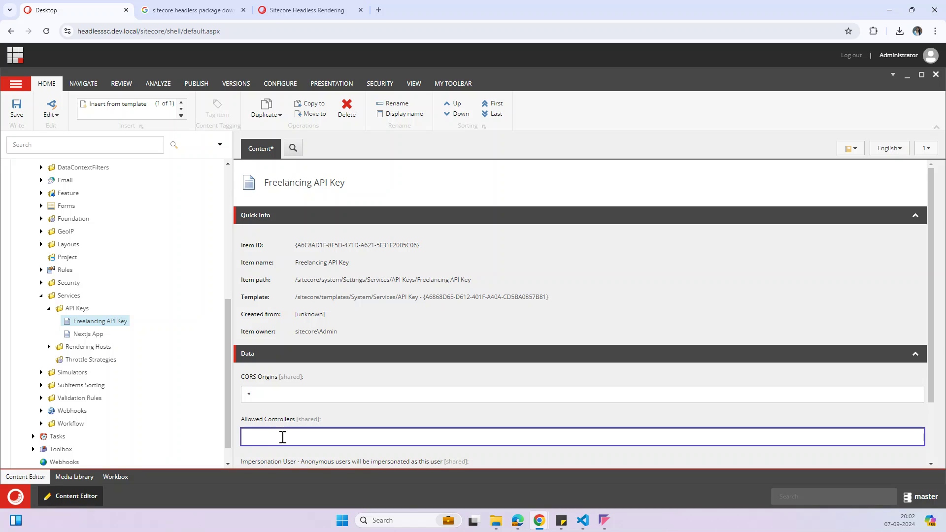
type("*")
scroll(539, 359, "down", 2)
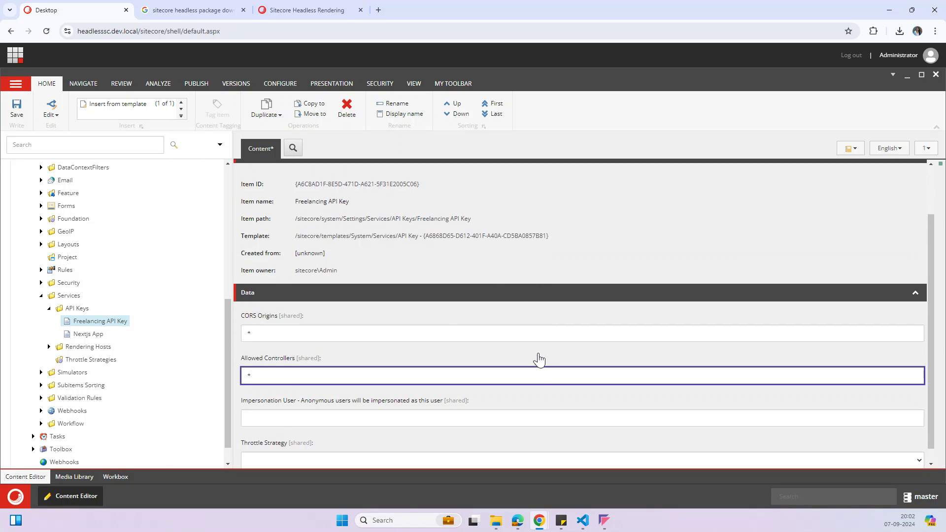
left_click(19, 112)
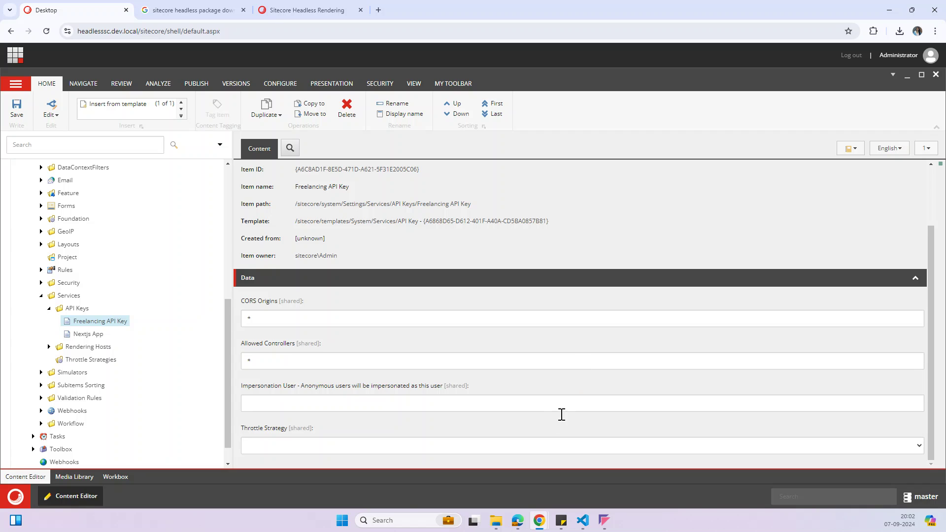
left_click(583, 520)
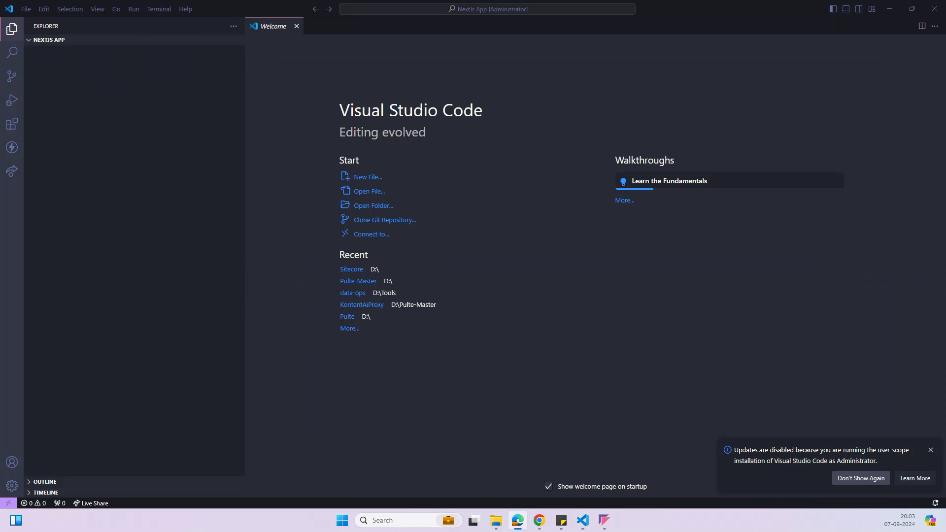
Step: Open a terminal and split in a second PowerShell terminal, dismissing the updates notification
left_click(158, 9)
left_click(193, 27)
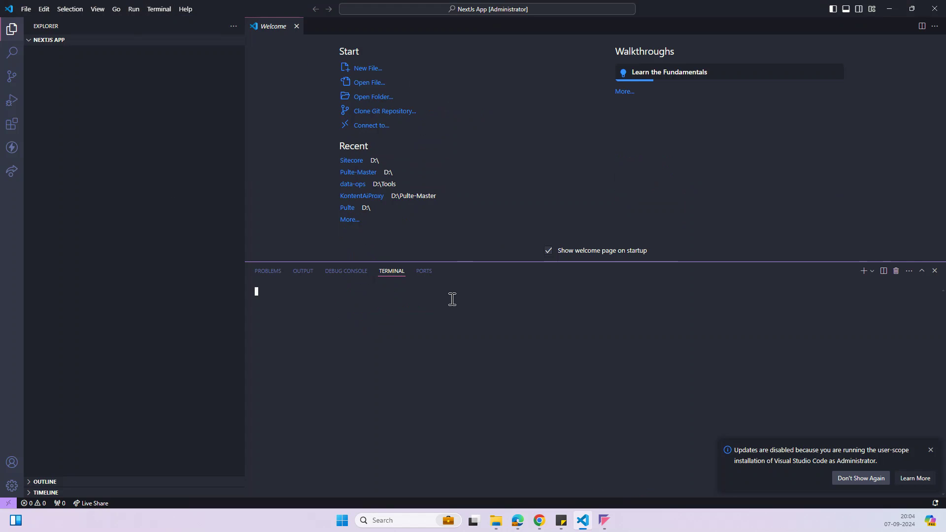
left_click(931, 449)
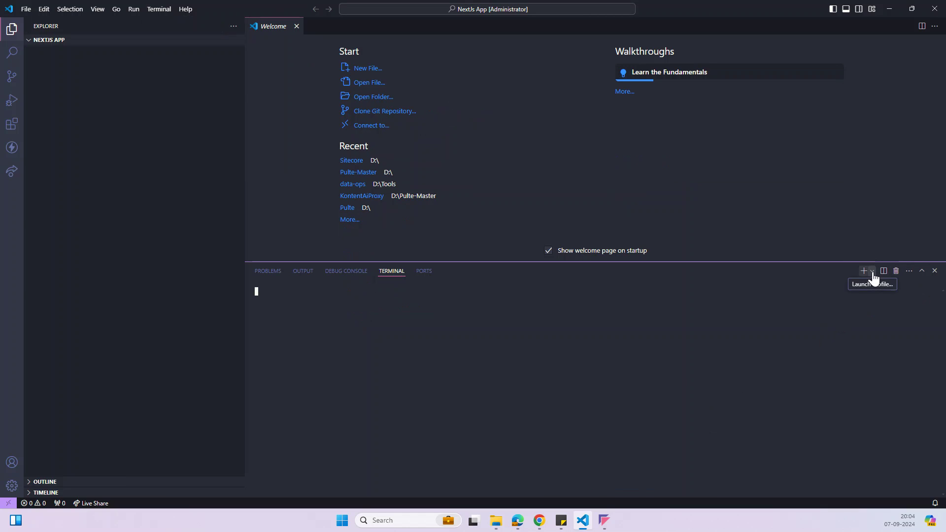
left_click(871, 271)
mouse_move(813, 332)
left_click(690, 335)
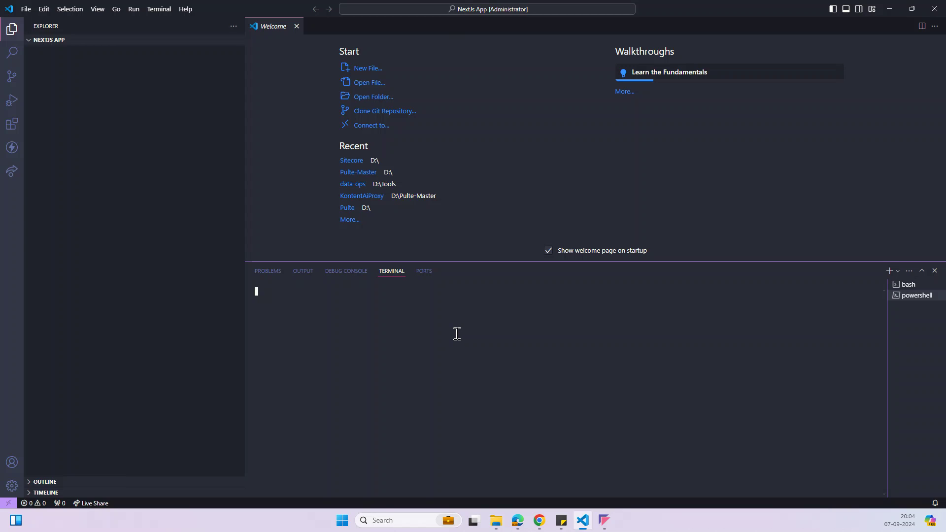
type("npm install @sitecore-jss/sitecore-jss-cli")
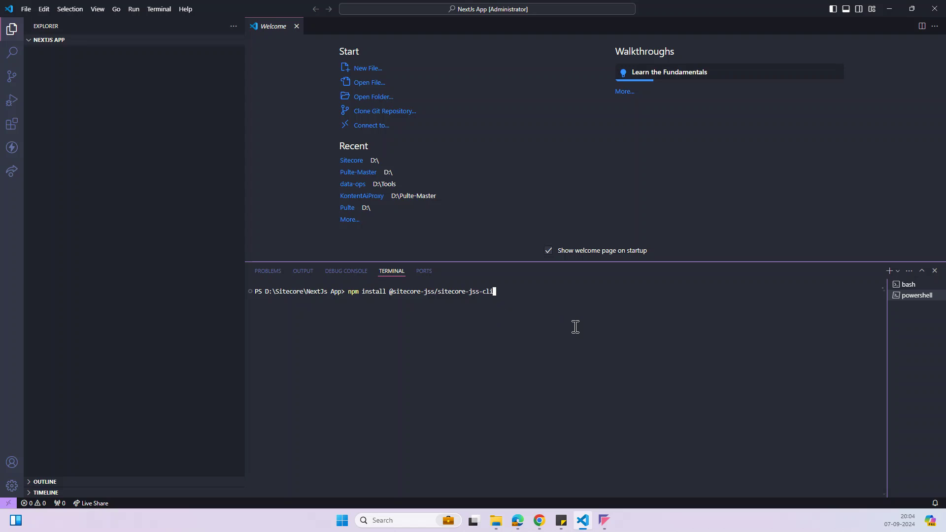
key("Return")
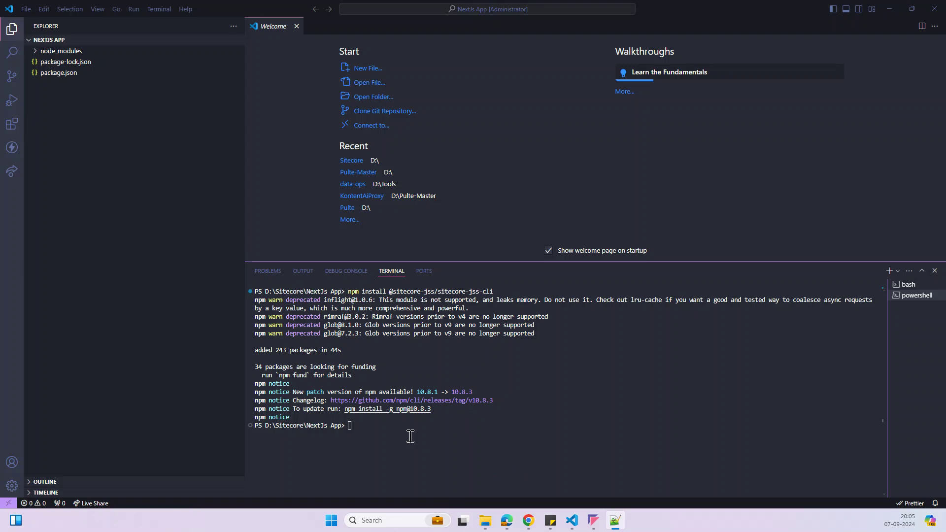
left_click(409, 434)
type("npx create-sitecore-jss --templates nextjs,nextjs-sxa --appName freelancing-nextjs-app --hostName freelancing.dev.local --fetchWith GraphQL")
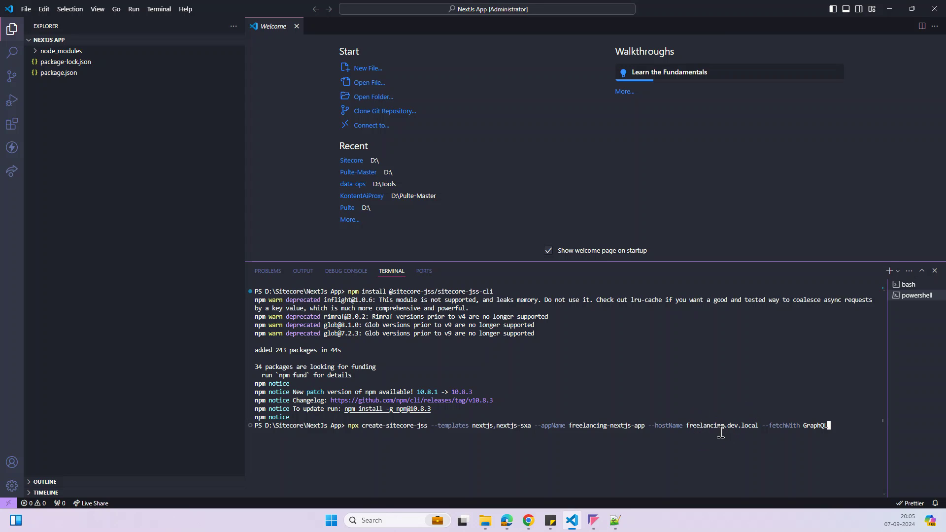
Step: Run create-sitecore-jss: confirm y, default path, no lint hook, SSG prerendering, not XM Cloud
key("Return")
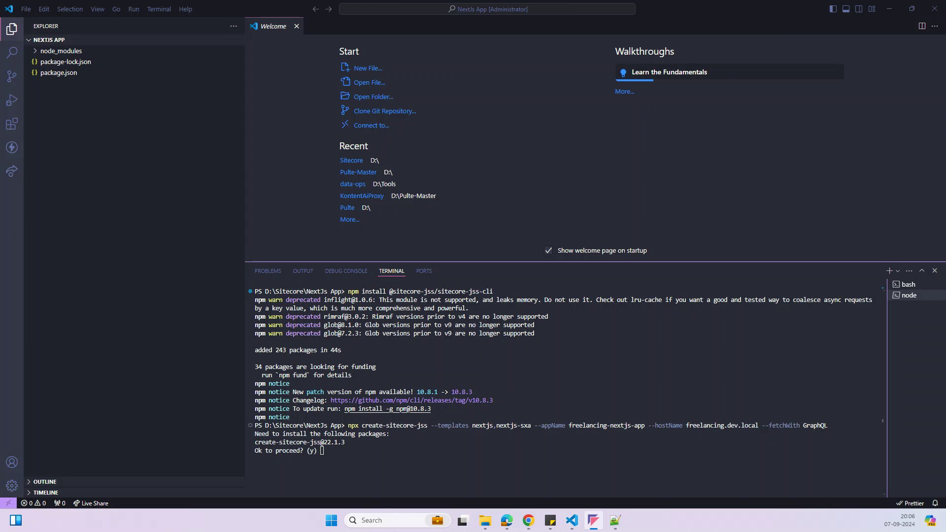
left_click(402, 444)
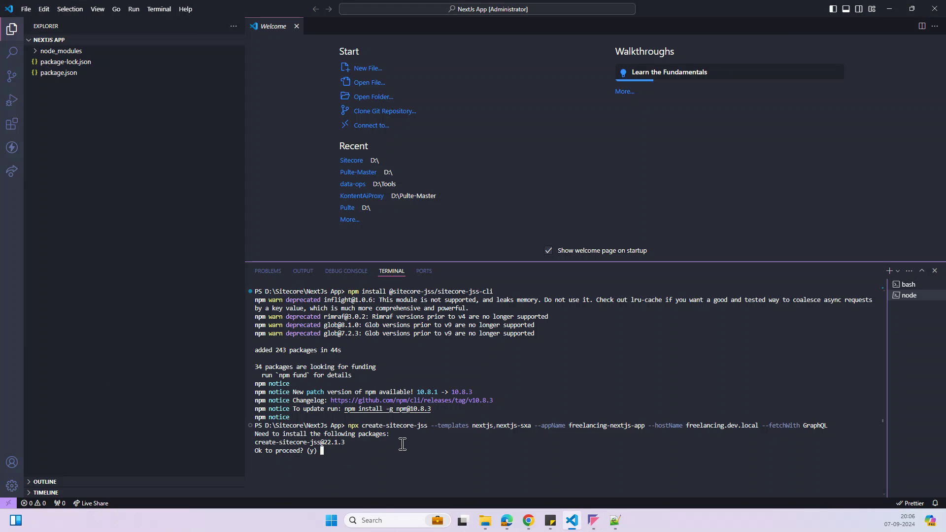
type("y")
key("Return")
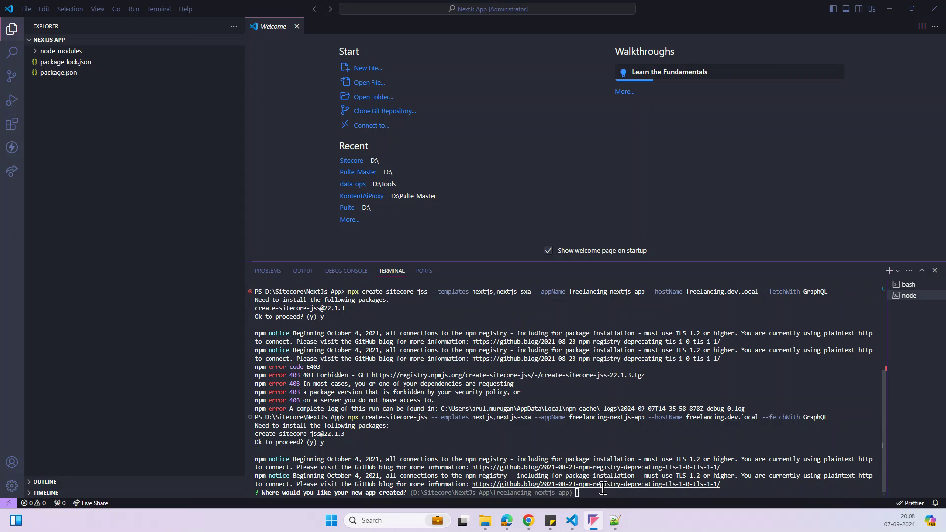
left_click(598, 492)
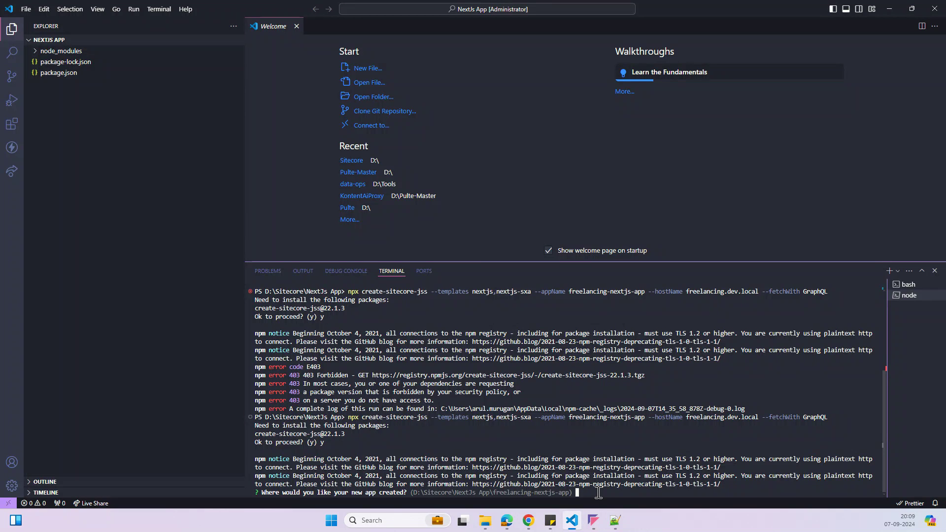
key("Return")
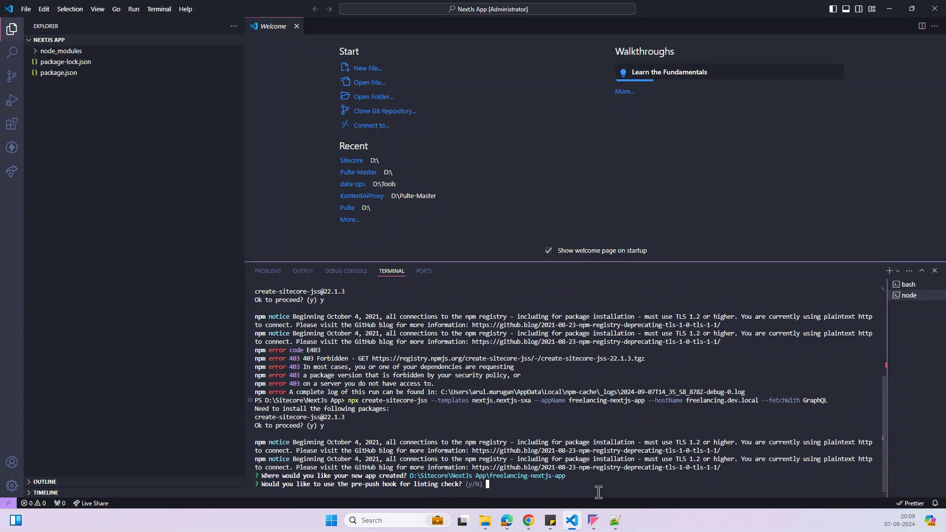
key("Return")
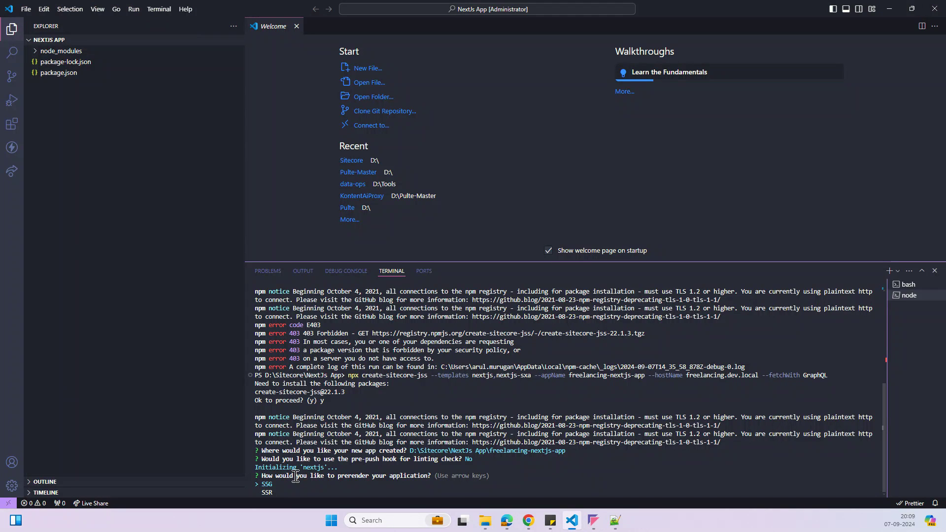
key("Return")
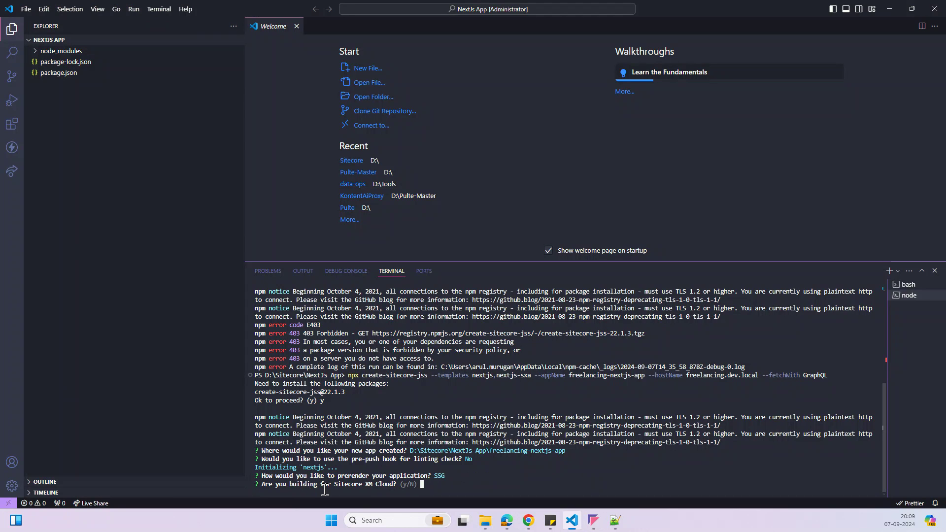
type("n")
key("Return")
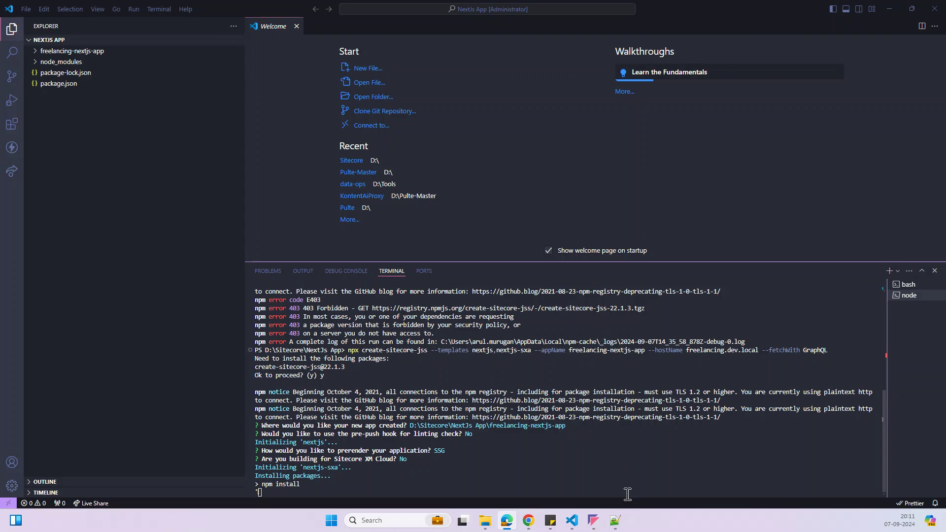
Step: Search Windows for 'iis' to find IIS Manager
left_click(614, 520)
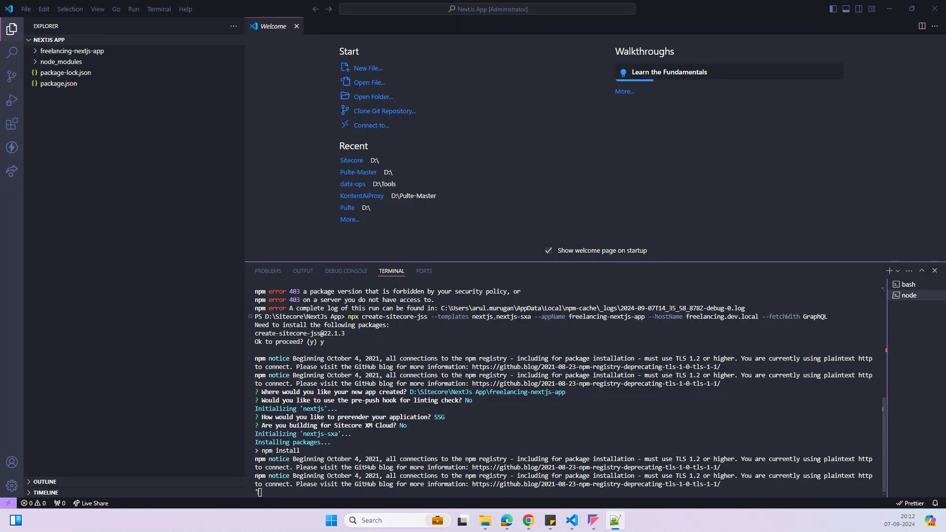
left_click(389, 521)
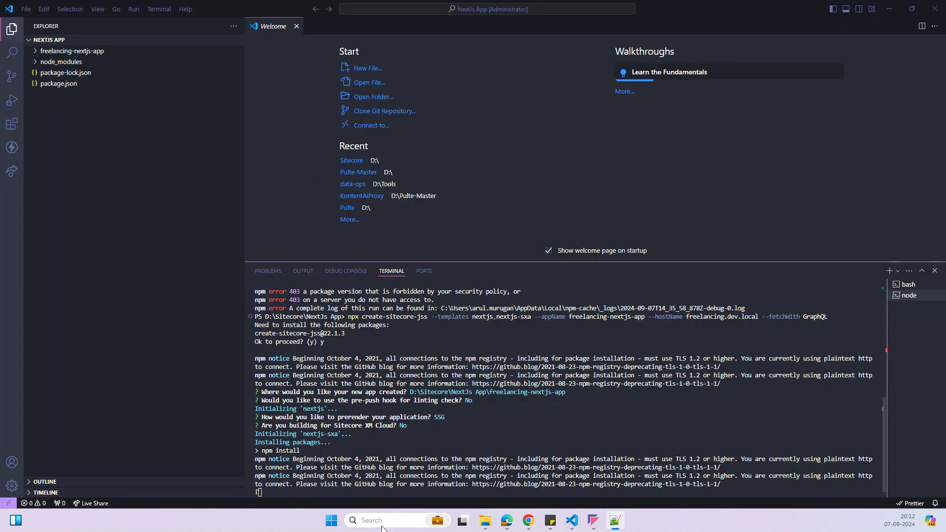
type("iis")
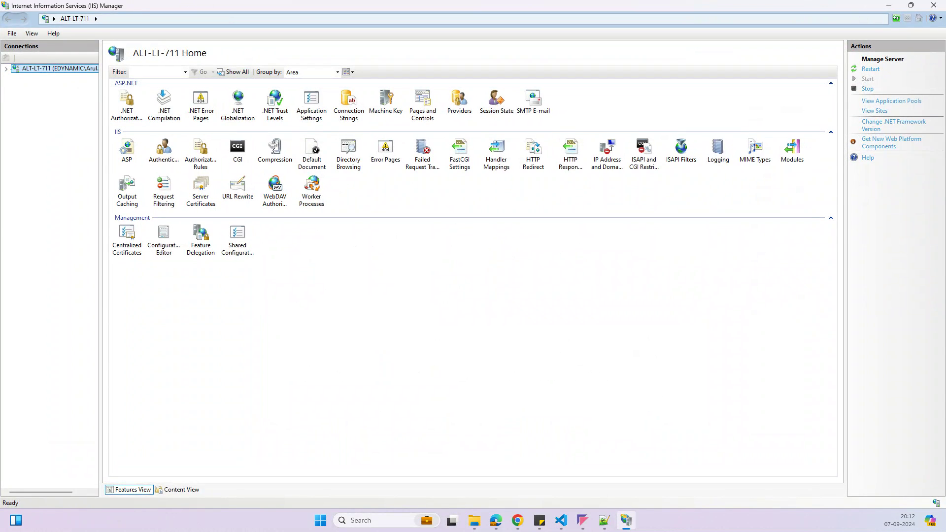
Step: Add an http port 80 binding for freelancing.dev.local to the headlessssc.dev.local IIS site
left_click(6, 69)
left_click(15, 86)
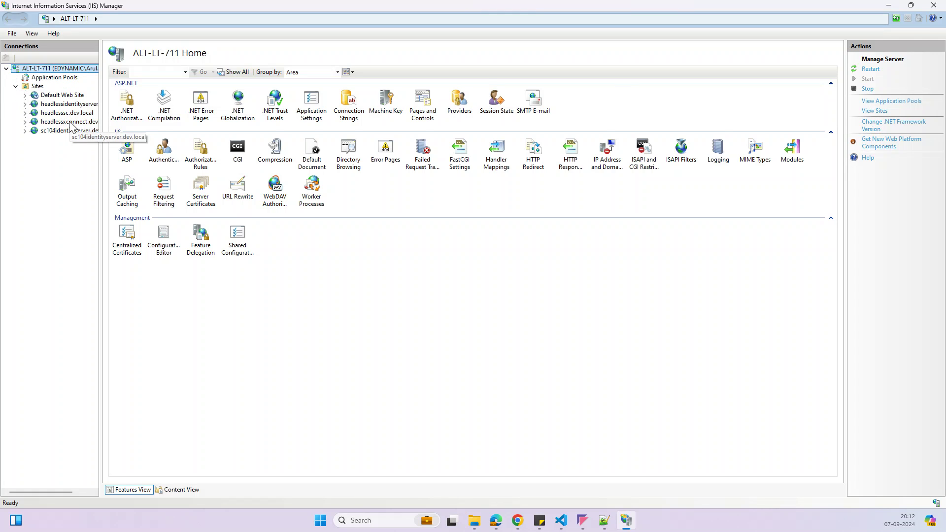
left_click(68, 113)
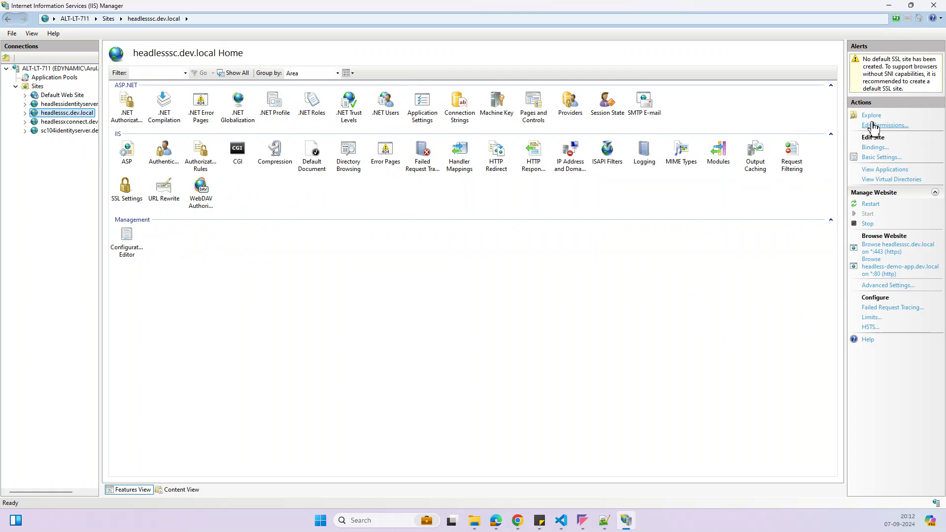
left_click(875, 147)
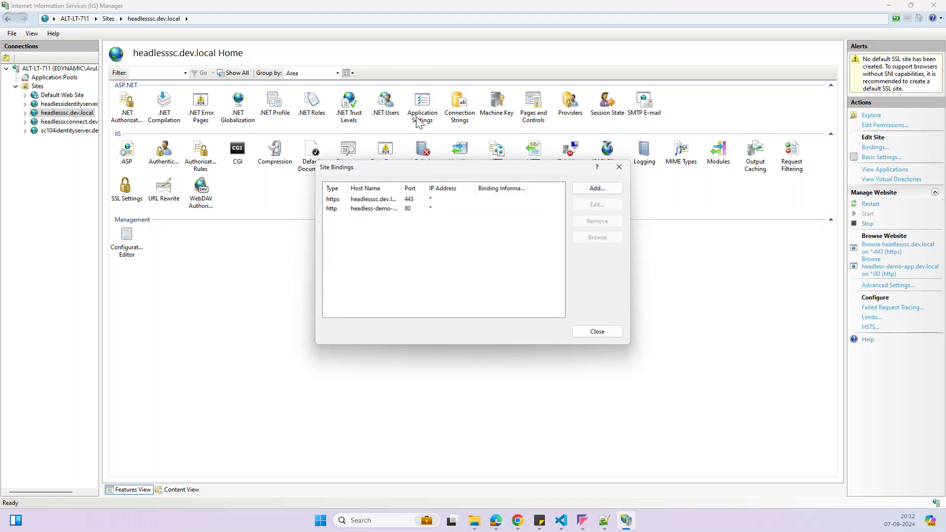
left_click(590, 188)
left_click(394, 210)
type("freelancing.dev.local")
left_click(520, 342)
left_click(597, 337)
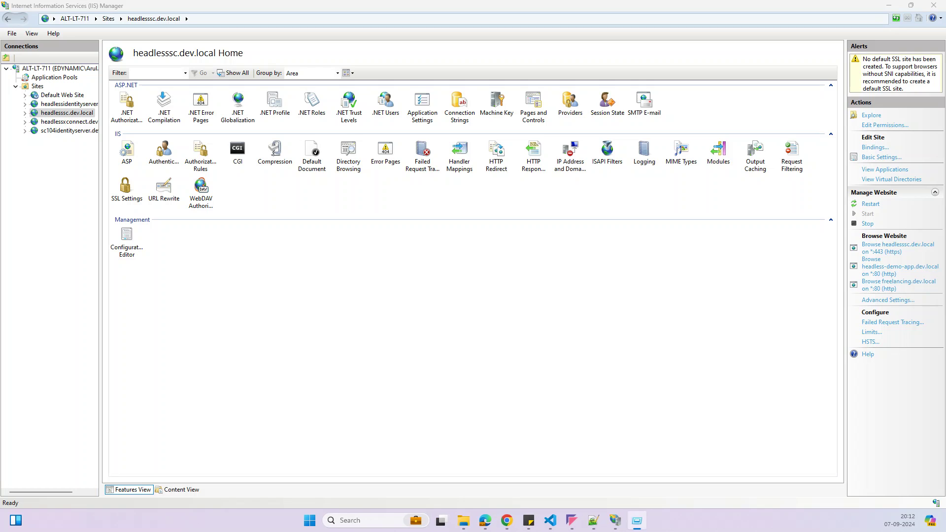
key("alt+Tab")
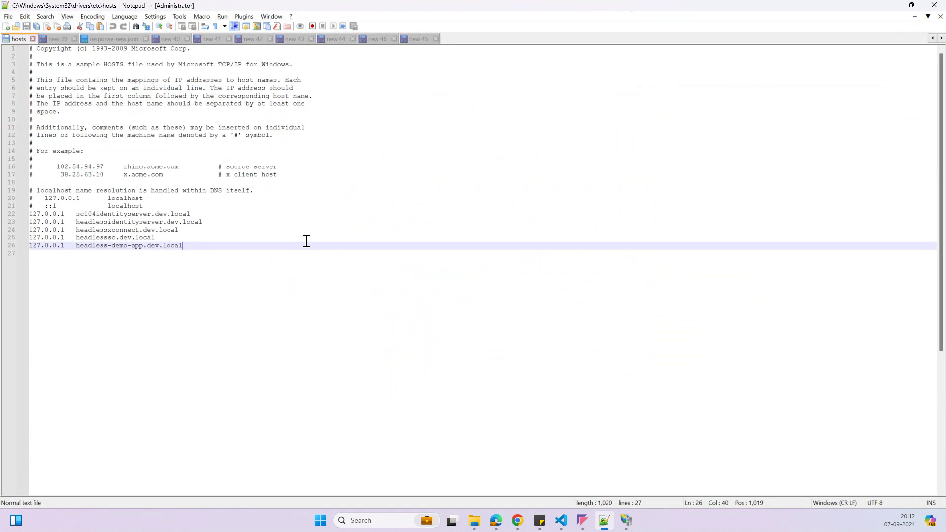
Step: Append '127.0.0.1 freelancing.dev.local' to the hosts file, save, and return to IIS Manager
key("Return")
type("127")
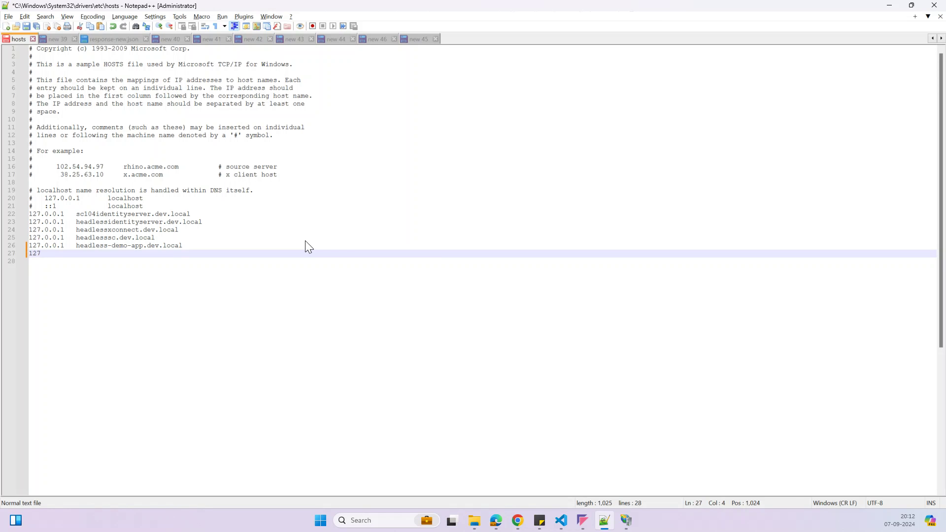
type(".0.0.1")
type("freelancing.dev.local")
key("ctrl+s")
left_click(627, 522)
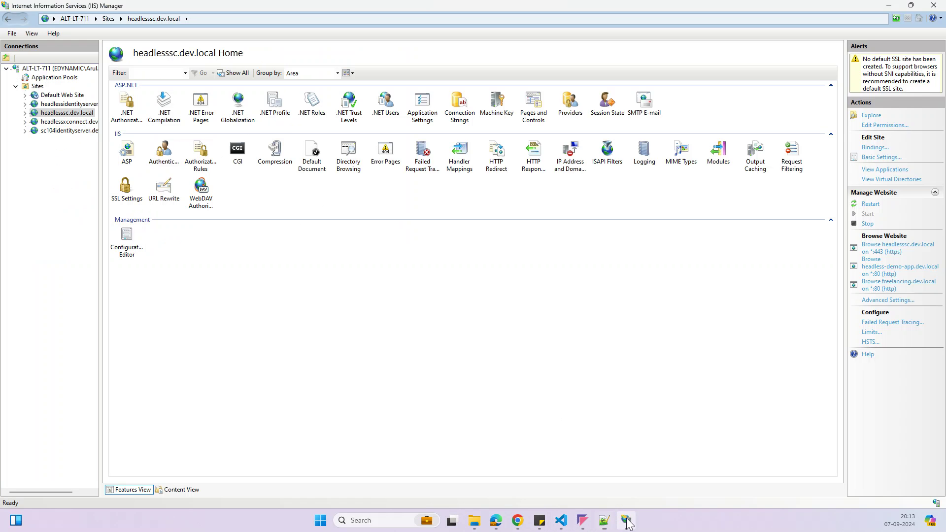
Step: Browse freelancing.dev.local in Edge to confirm Sitecore's Document Not Found page, then return to VS Code
left_click(900, 285)
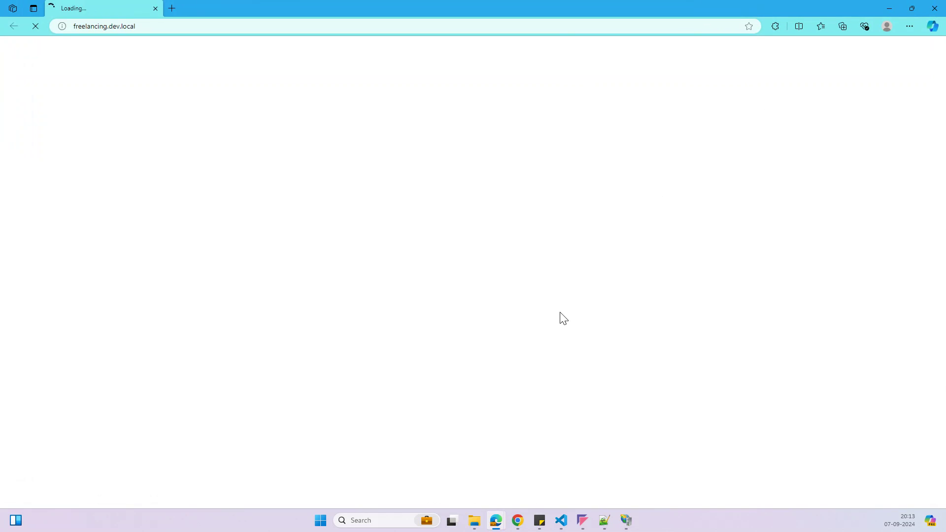
left_click(562, 526)
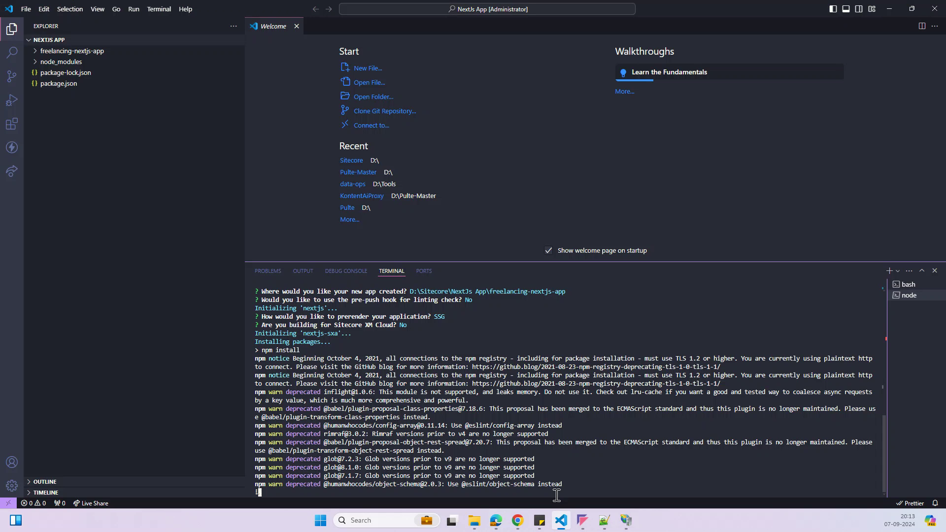
left_click(568, 527)
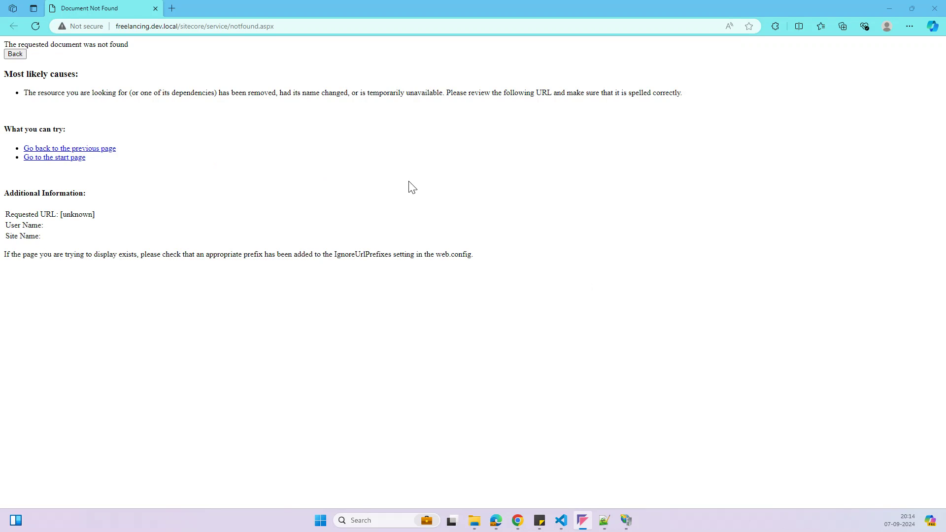
left_click(212, 167)
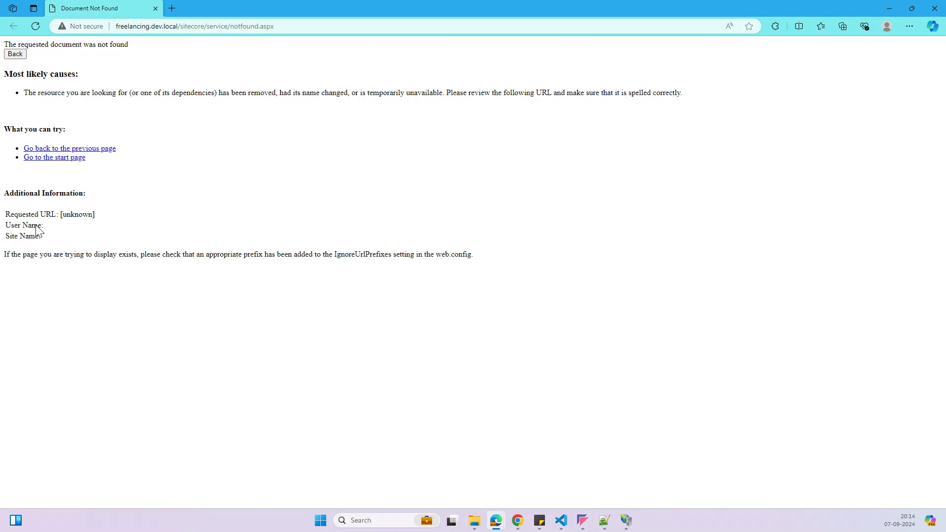
key("alt+Tab")
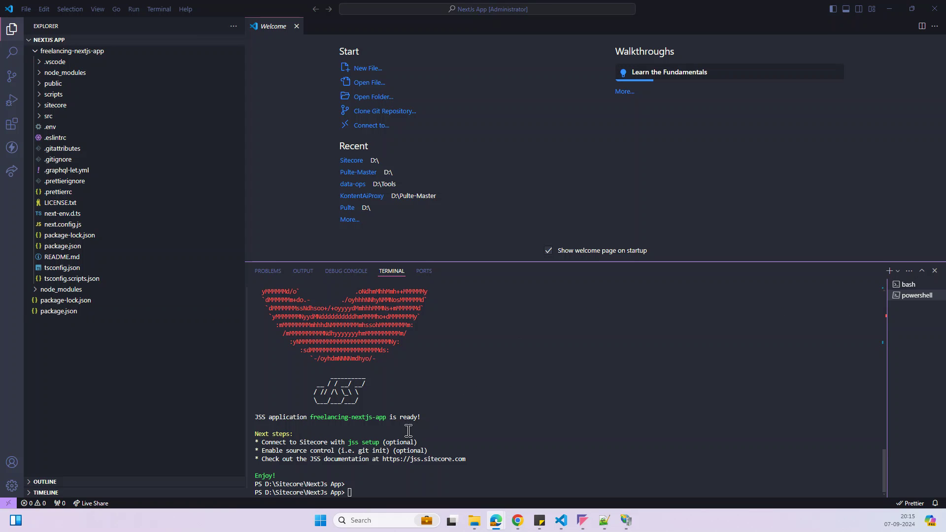
Step: Move into the freelancing-nextjs-app folder and start jss setup
left_click(372, 489)
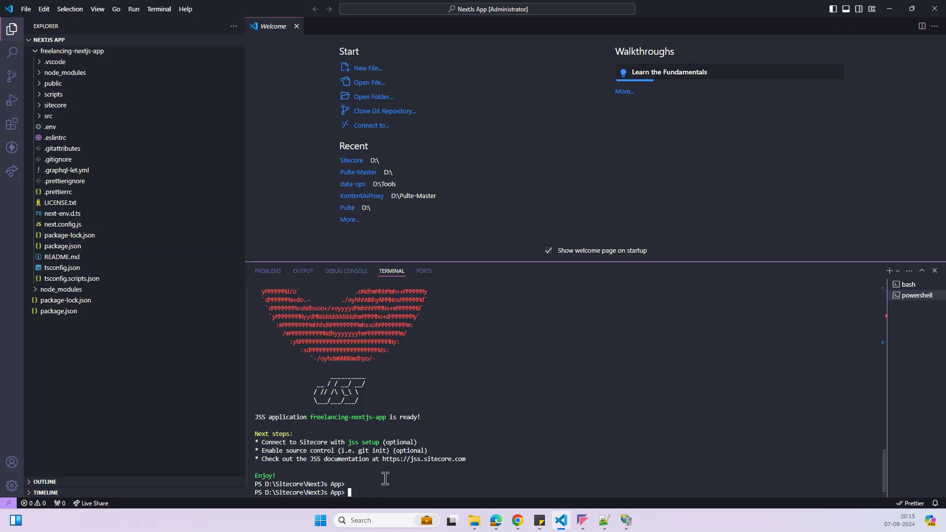
type("cd freelancing-nextjs-app")
key("Return")
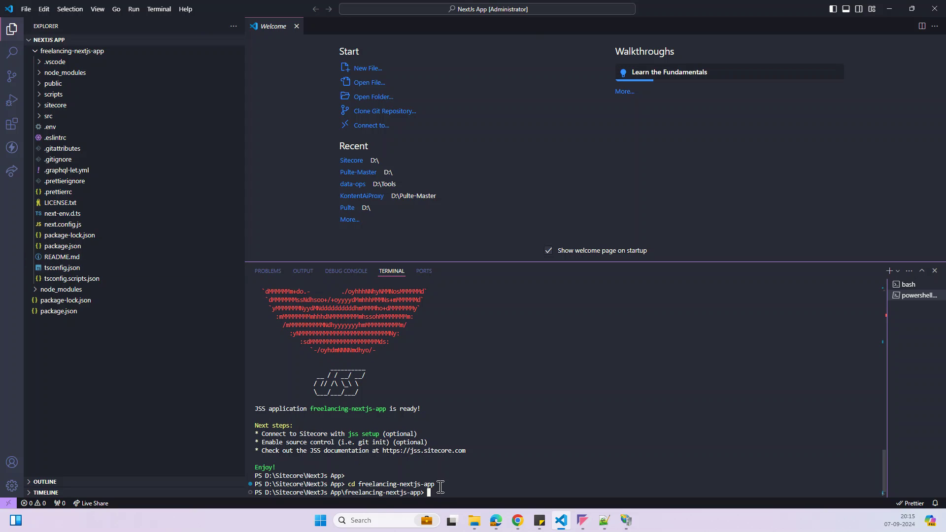
type("jss setup")
key("Return")
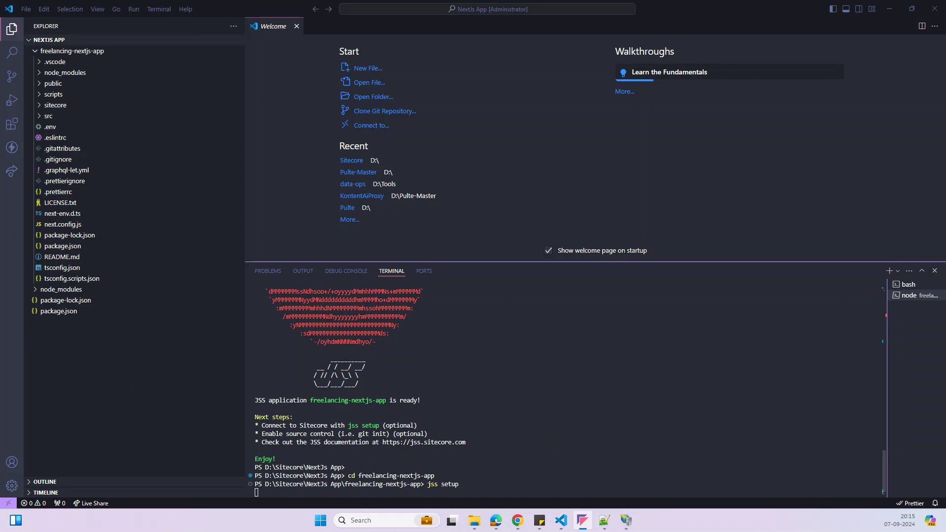
Step: Confirm Sitecore runs on this machine and enter the Sitecore folder path
left_click(559, 491)
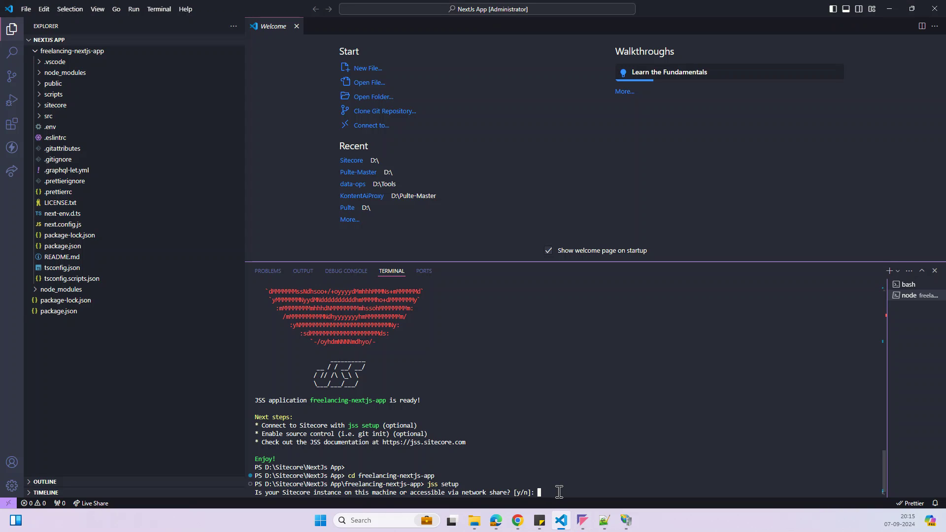
type("y")
key("Return")
key("Return")
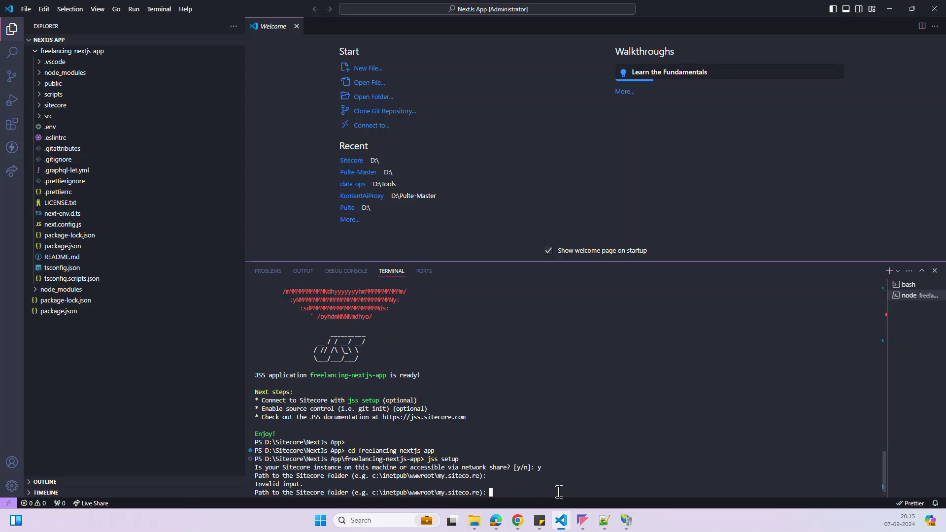
key("super+e")
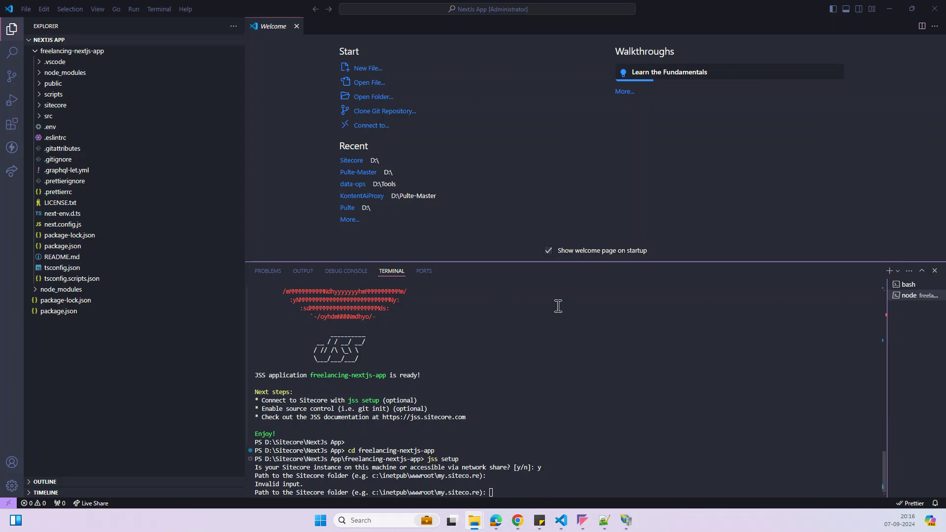
right_click(540, 492)
key("Return")
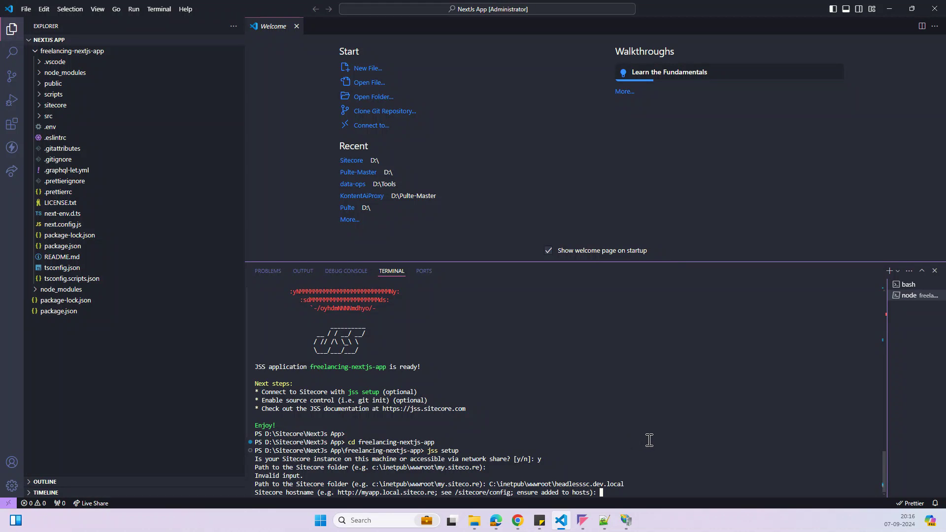
key("alt+Tab")
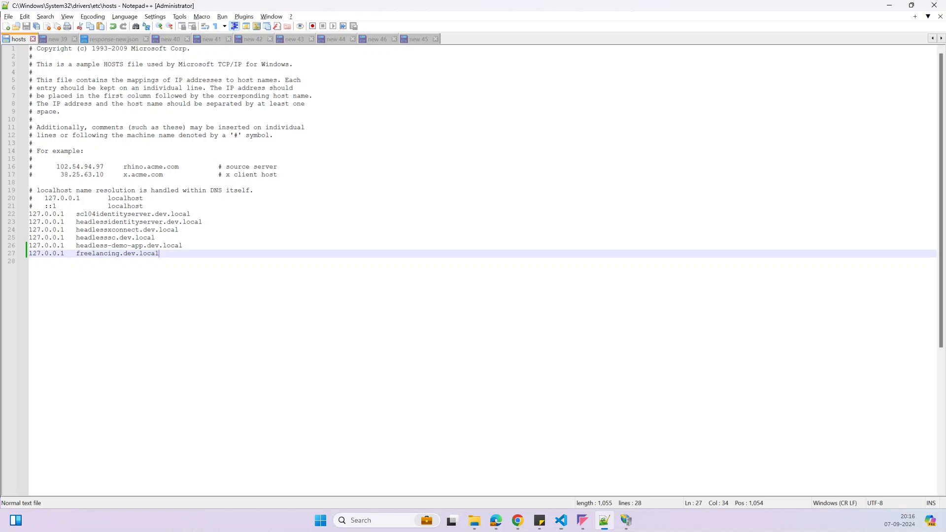
left_click_drag(77, 254, 175, 254)
key("ctrl+c")
key("alt+Tab")
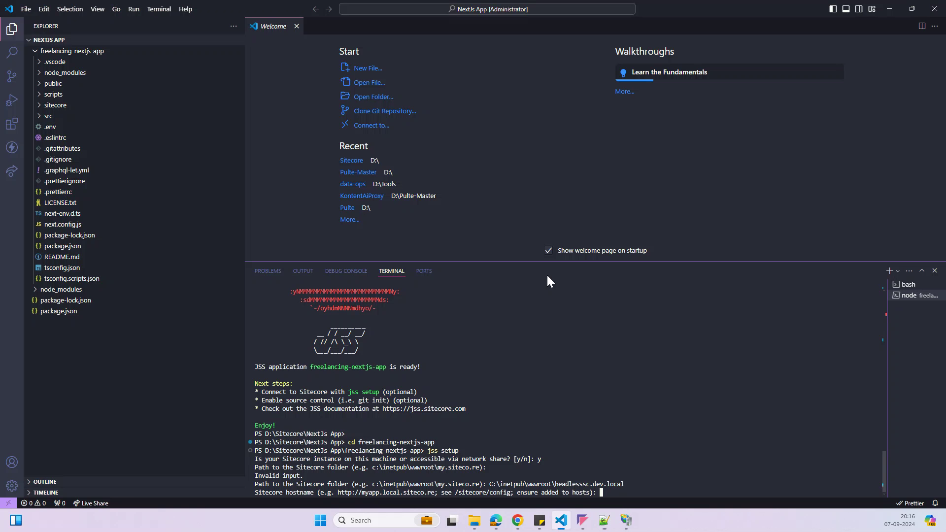
key("ctrl+v")
key("Return")
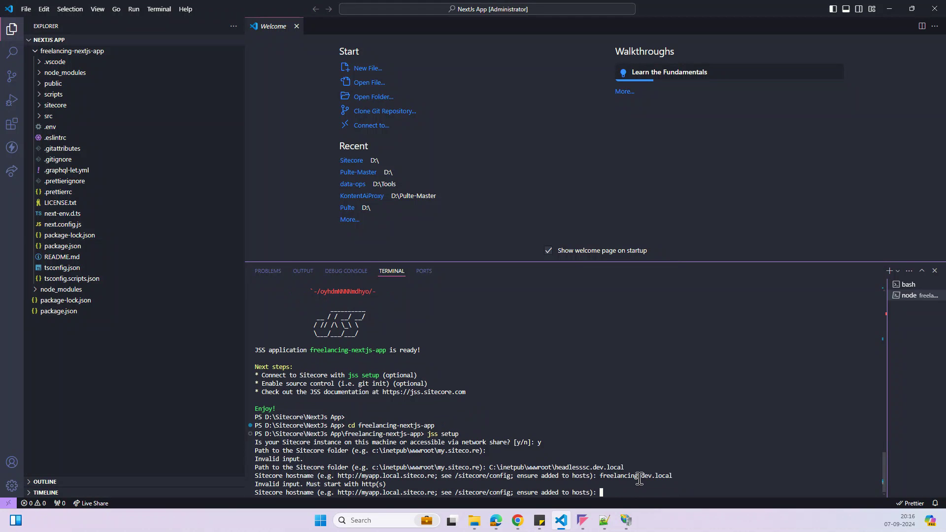
type("http:/")
key("ctrl+v")
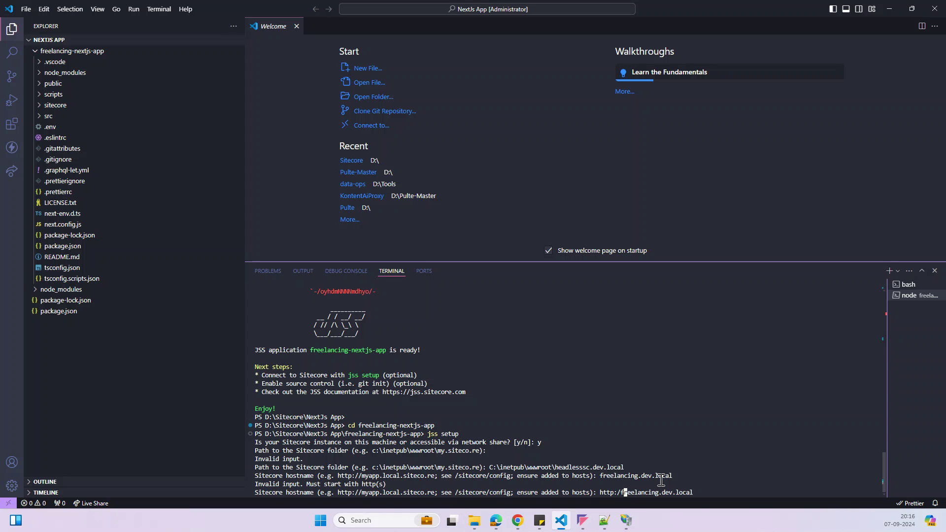
type("/")
key("Return")
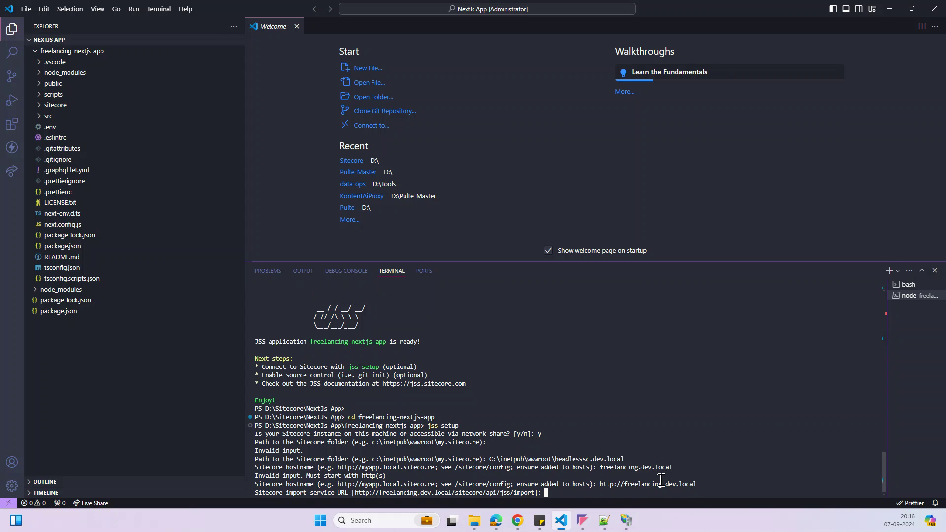
key("Return")
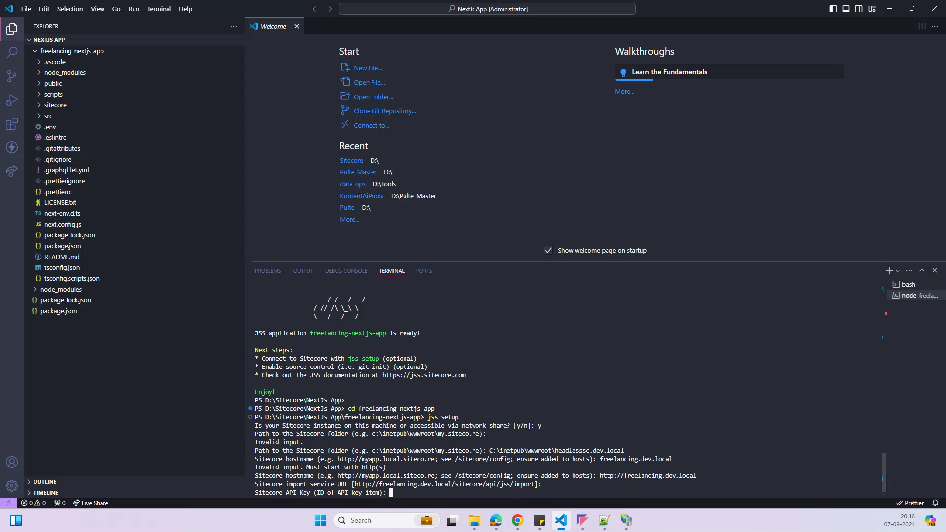
key("alt+Tab")
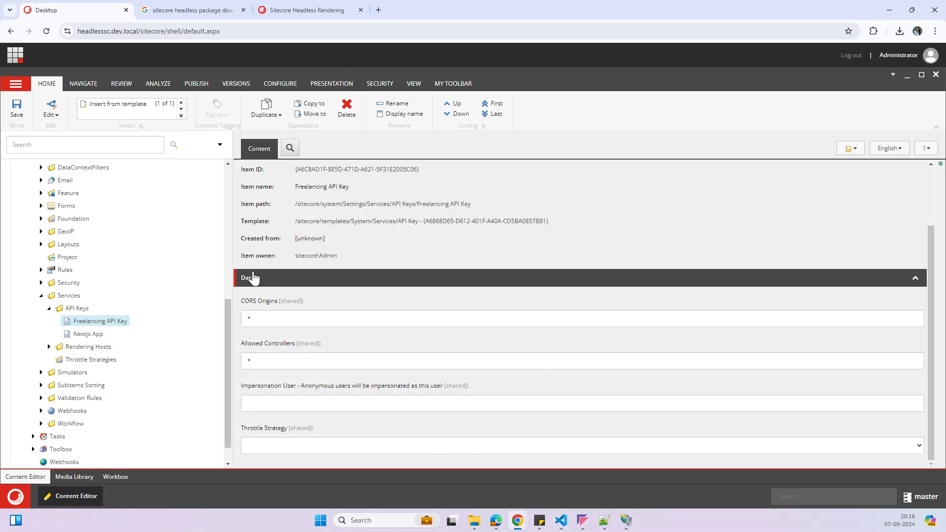
Step: Paste the API key item's ID at the API Key prompt and let setup generate a deployment secret
scroll(335, 251, "up", 2)
triple_click(335, 245)
key("ctrl+c")
mouse_move(562, 521)
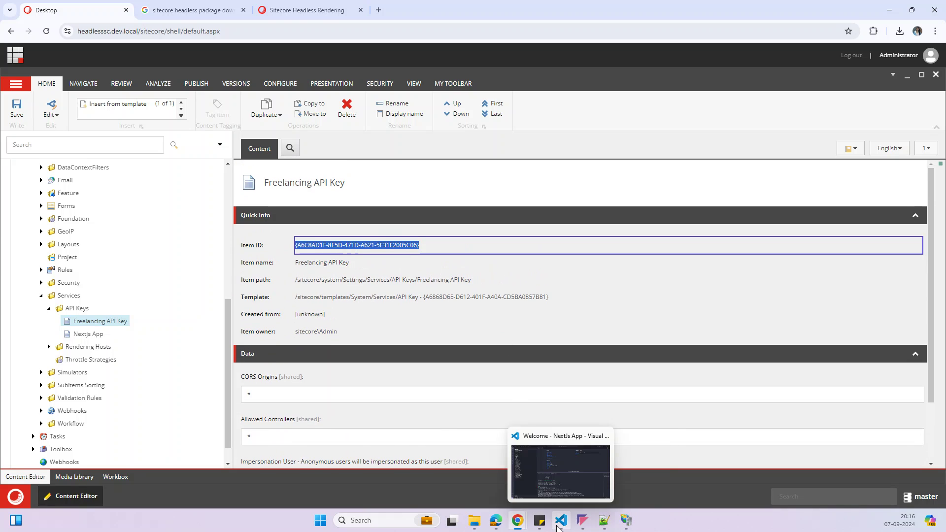
left_click(593, 467)
key("ctrl+v")
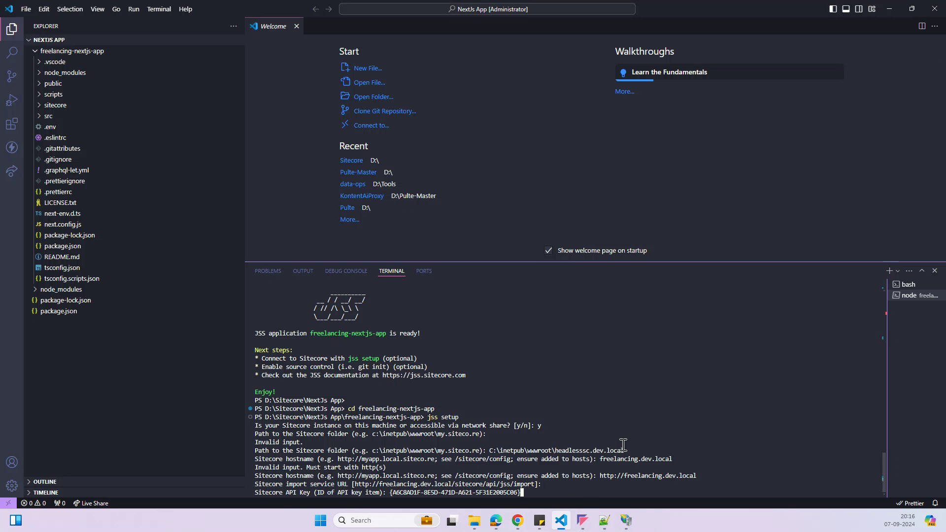
key("Return")
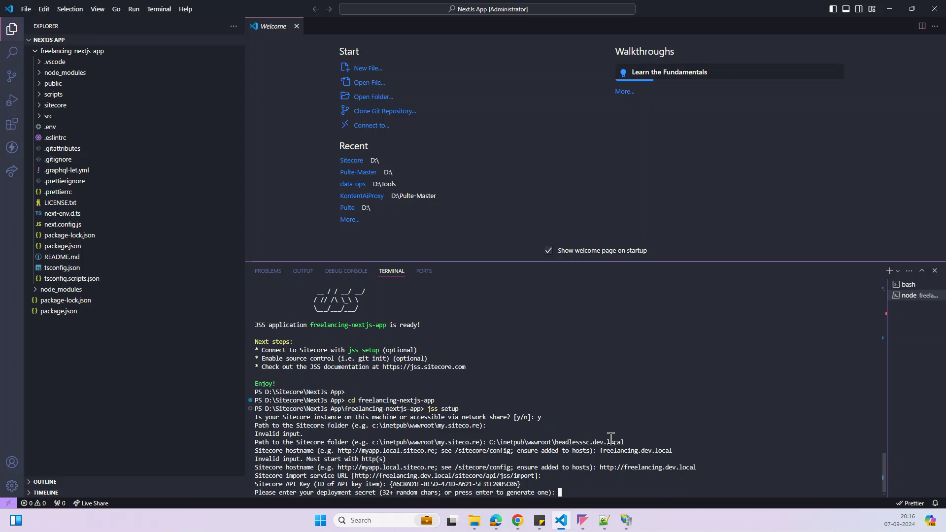
key("Return")
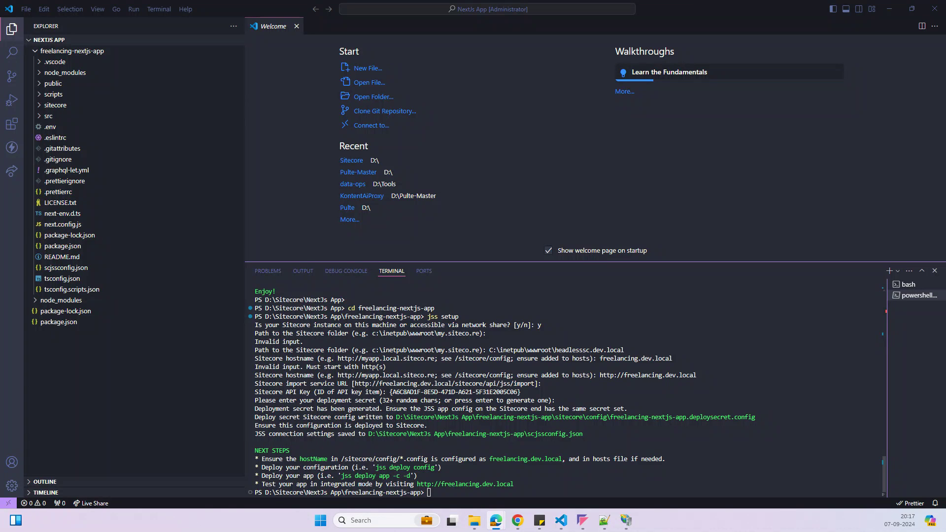
Step: Open .env and paste the API key item ID after JSS_EDITING_SECRET=
left_click(49, 117)
left_click(49, 116)
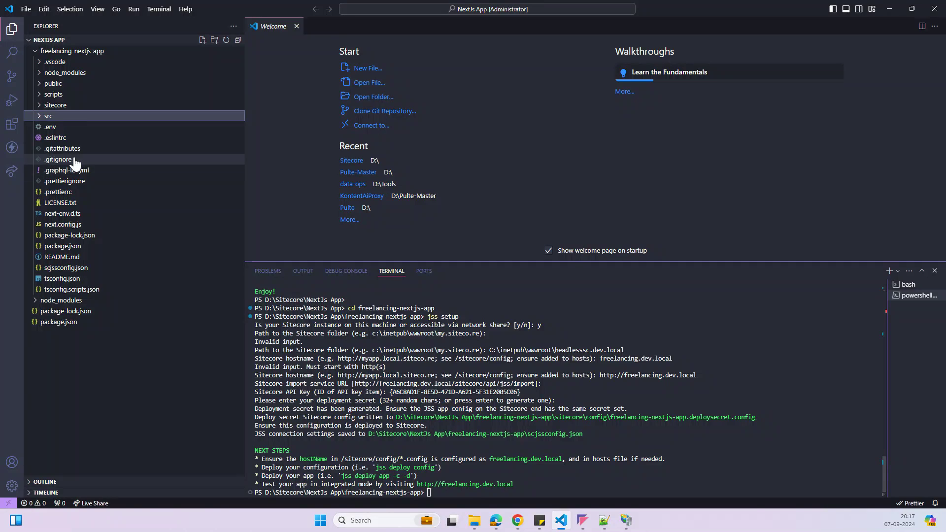
left_click(85, 128)
left_click(482, 158)
scroll(644, 190, "down", 1)
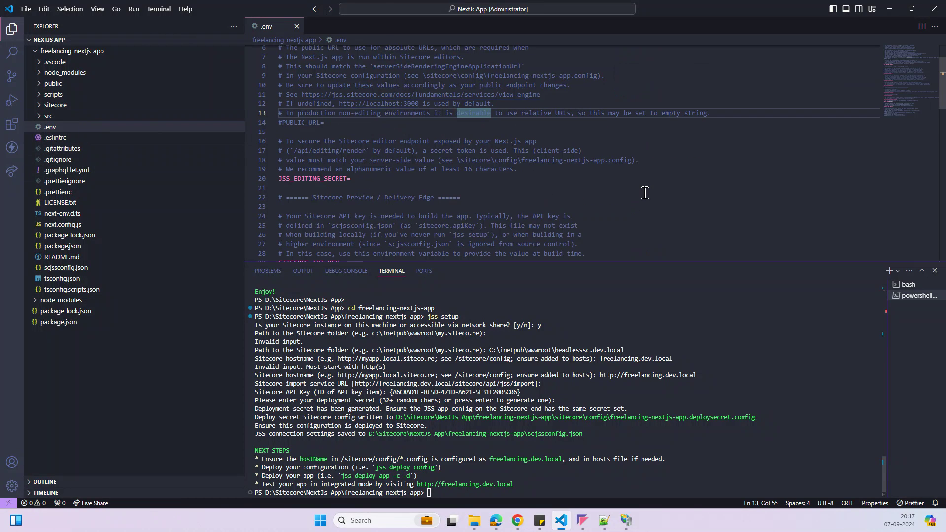
left_click(495, 520)
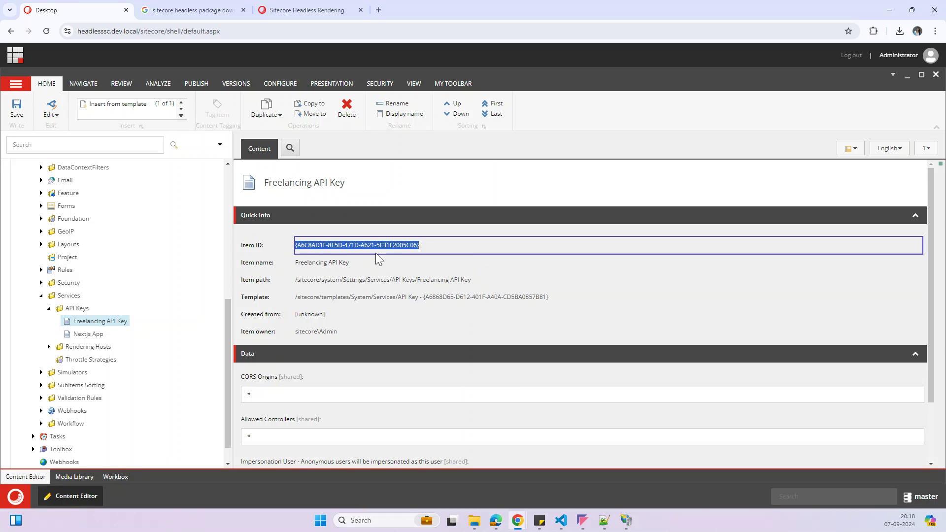
left_click(380, 249)
triple_click(394, 245)
key("ctrl+c")
left_click(571, 523)
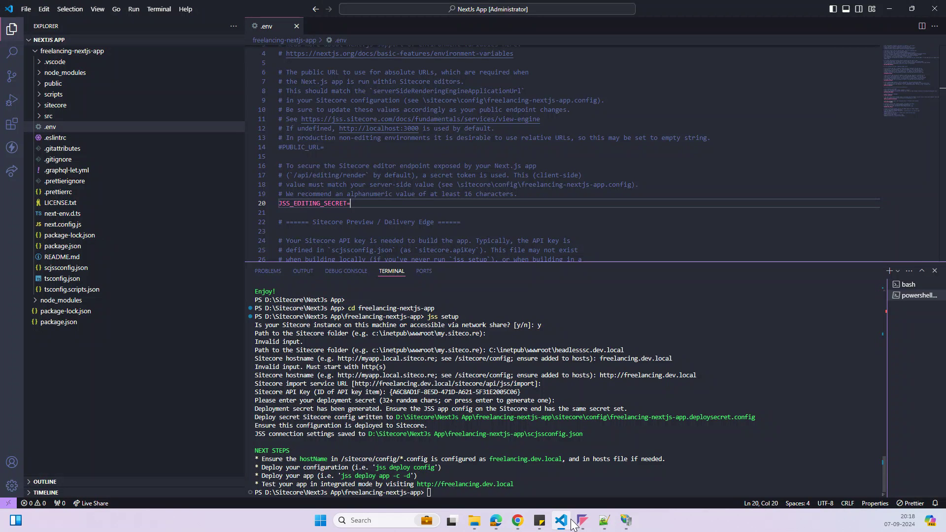
type("v")
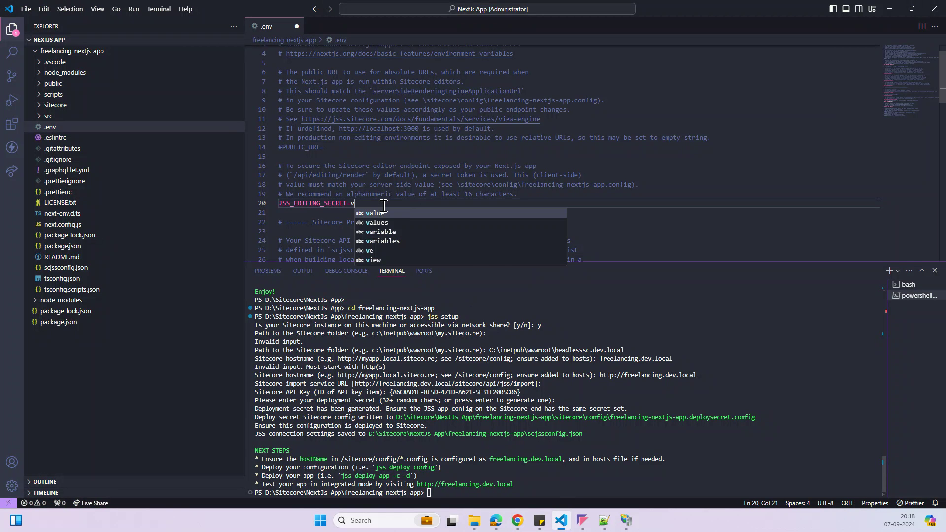
key("BackSpace")
key("ctrl+v")
Step: Strip the braces and hyphens from the secret value and save .env
key("BackSpace")
left_click(446, 203)
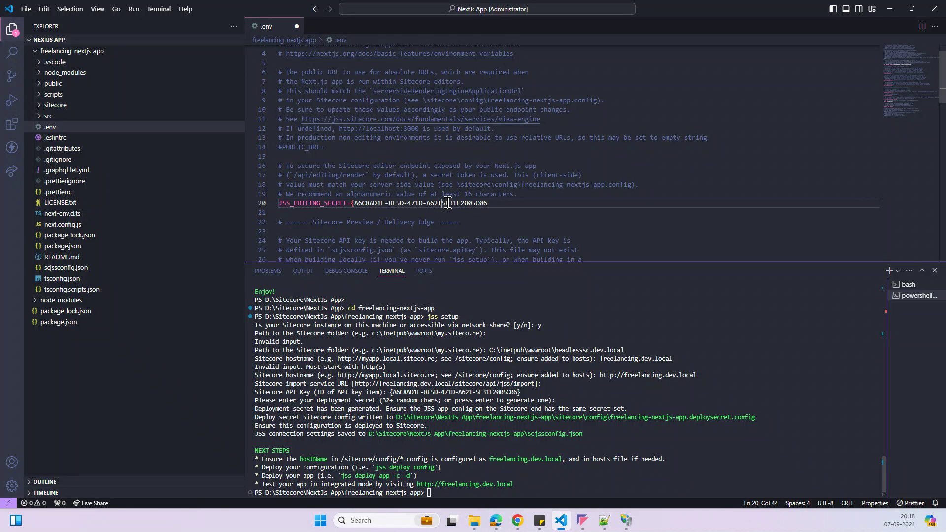
left_click(426, 203)
key("BackSpace")
left_click(407, 204)
key("BackSpace")
left_click(388, 203)
key("BackSpace")
left_click(355, 204)
key("BackSpace")
key("ctrl+s")
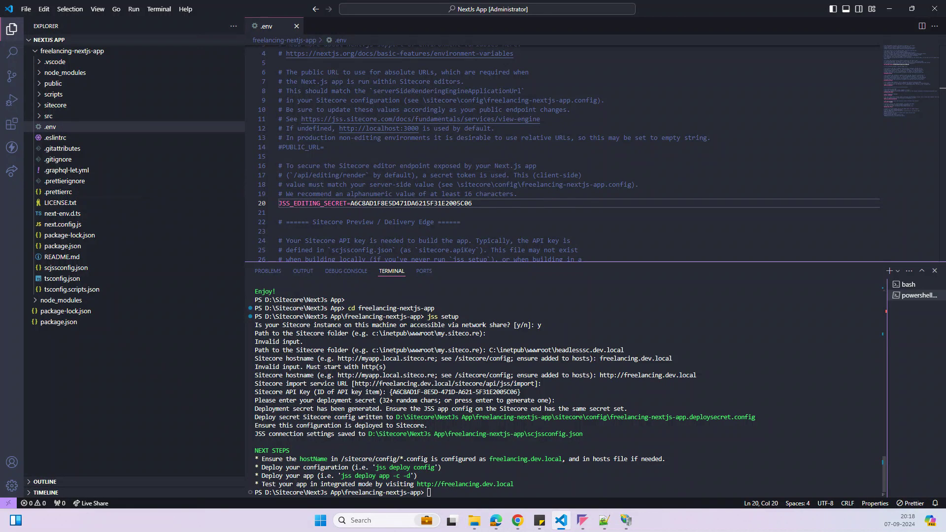
key("alt+Tab")
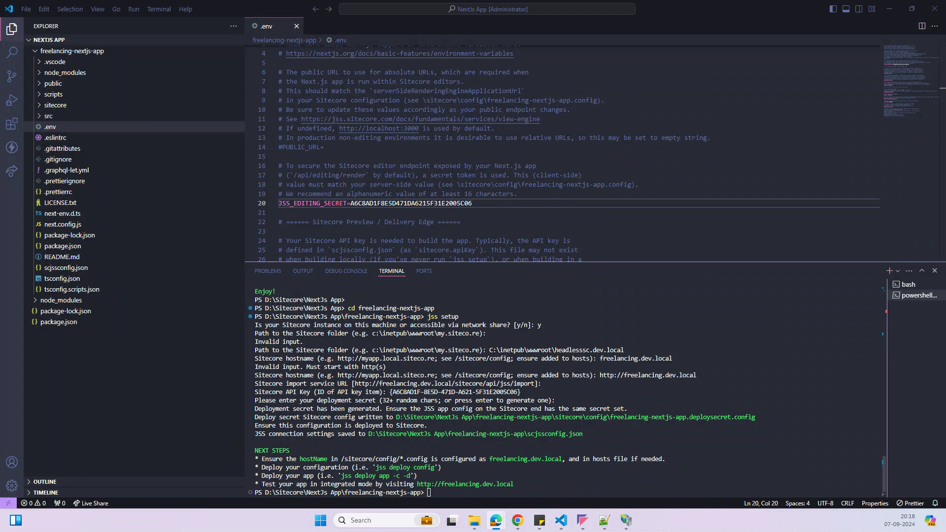
left_click(39, 105)
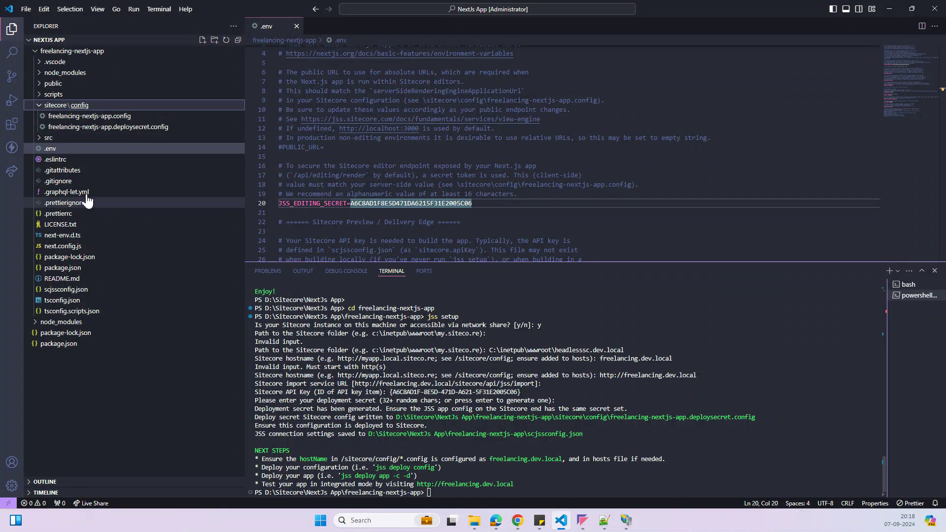
Step: Open freelancing-nextjs-app.config and search for 'editing' to reach the JSS editing secret section
left_click(90, 119)
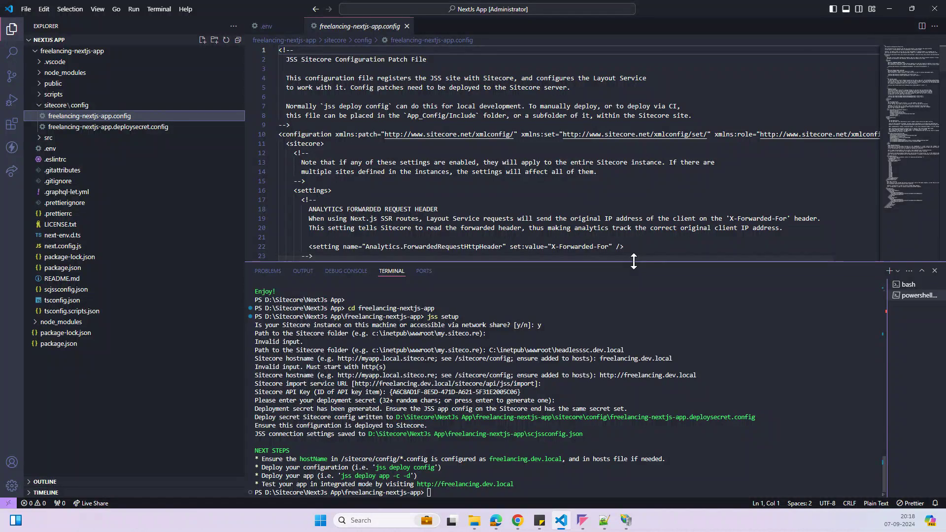
left_click_drag(637, 262, 637, 431)
left_click(550, 257)
scroll(610, 203, "down", 7)
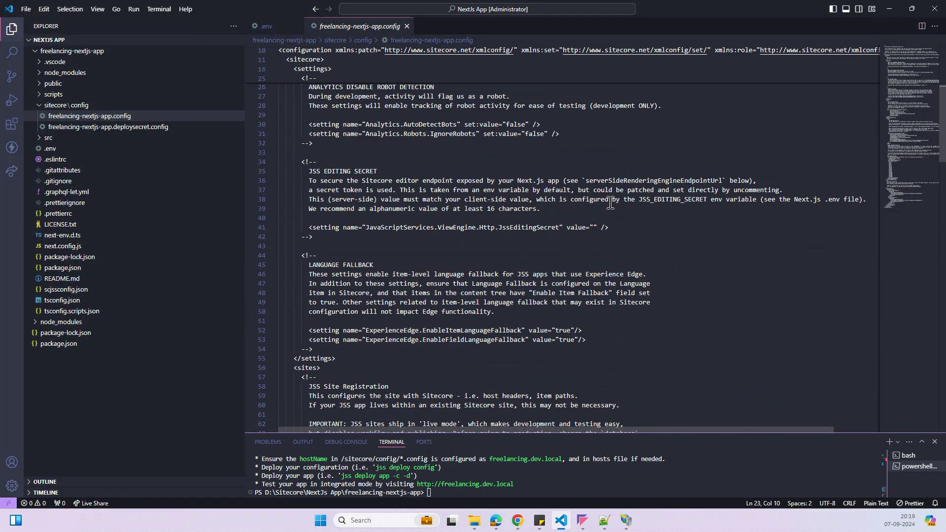
scroll(610, 203, "down", 8)
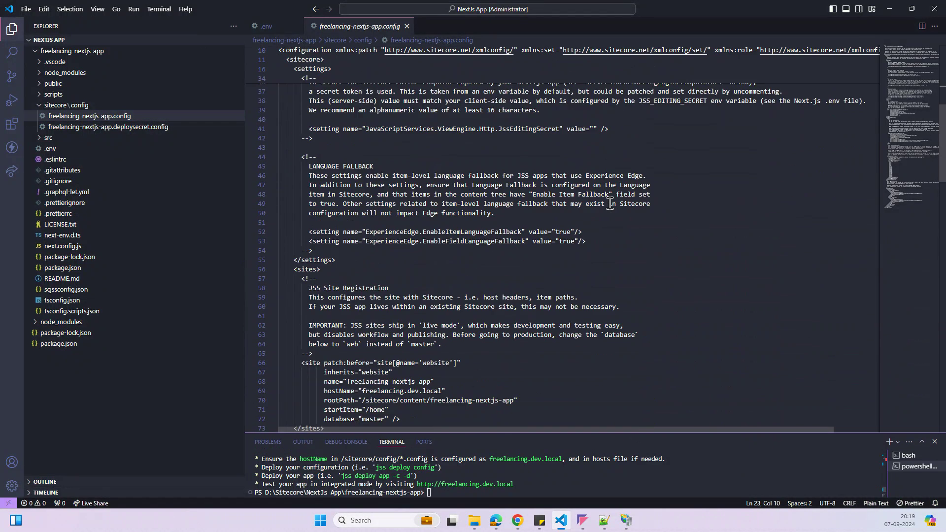
left_click(478, 236)
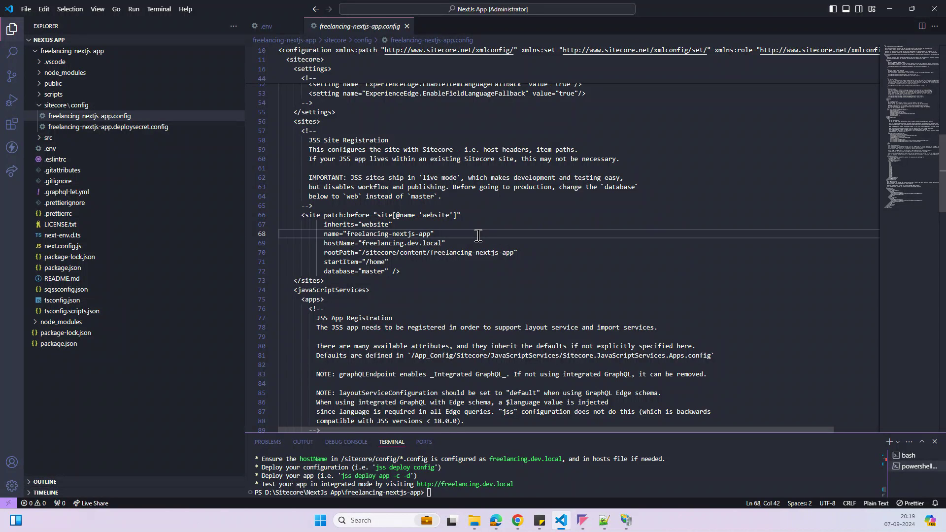
key("ctrl+f")
type("editing")
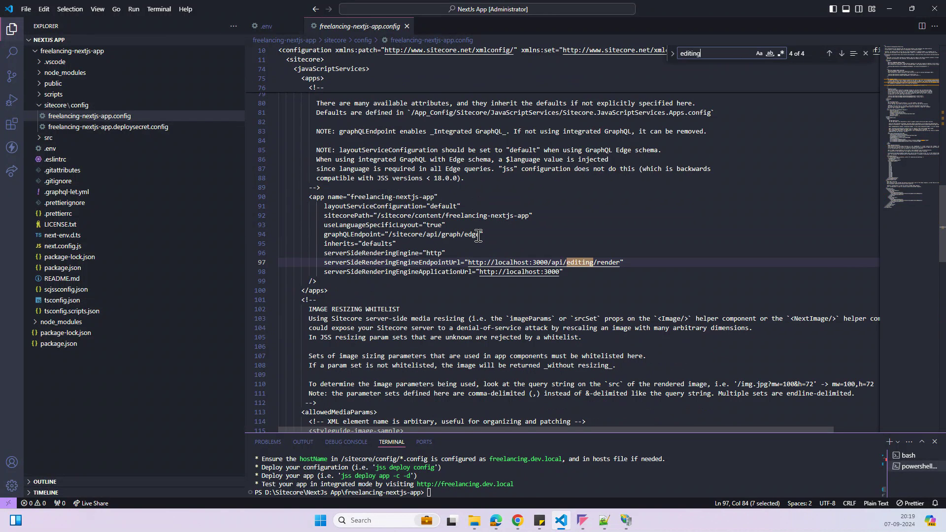
key("Return")
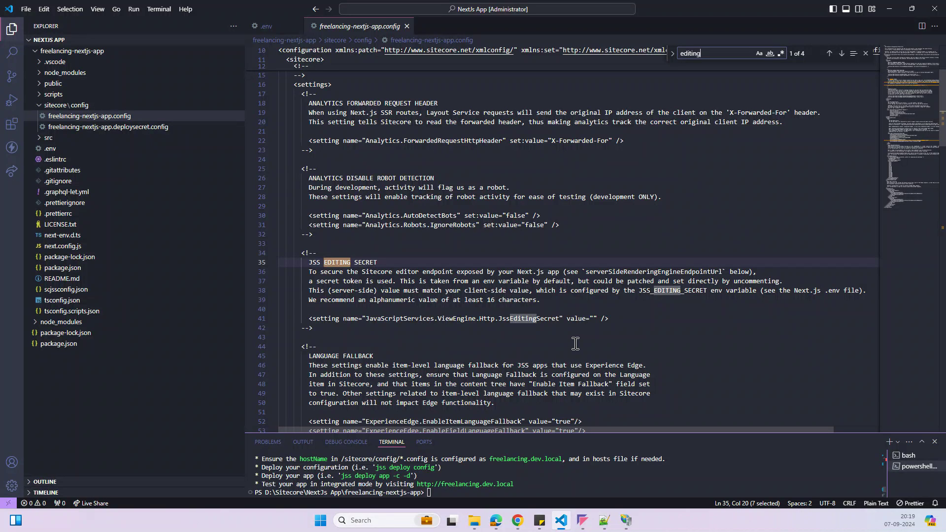
Step: Copy the 32-character secret from .env into the JssEditingSecret value
left_click(594, 318)
key("ctrl+v")
key("ctrl+z")
left_click(284, 30)
left_click_drag(472, 203, 352, 205)
double_click(353, 203)
key("ctrl+c")
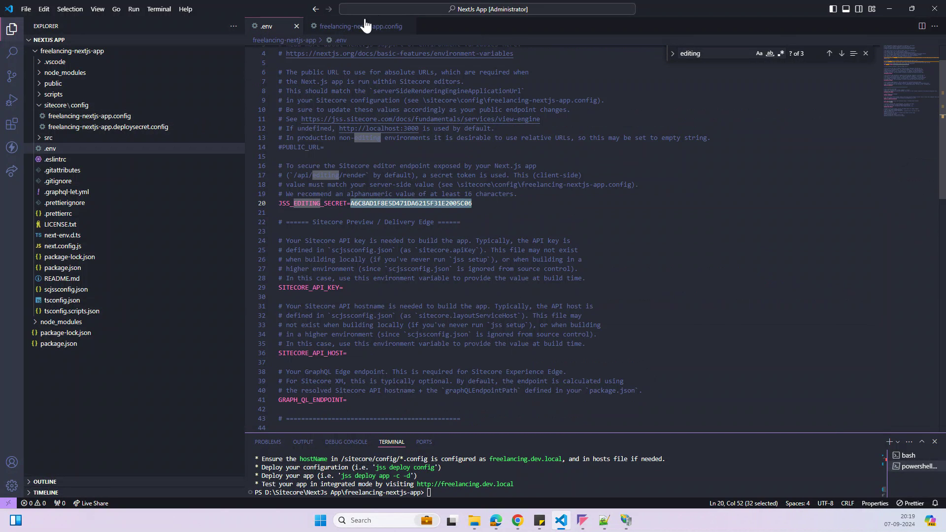
left_click(346, 30)
key("ctrl+v")
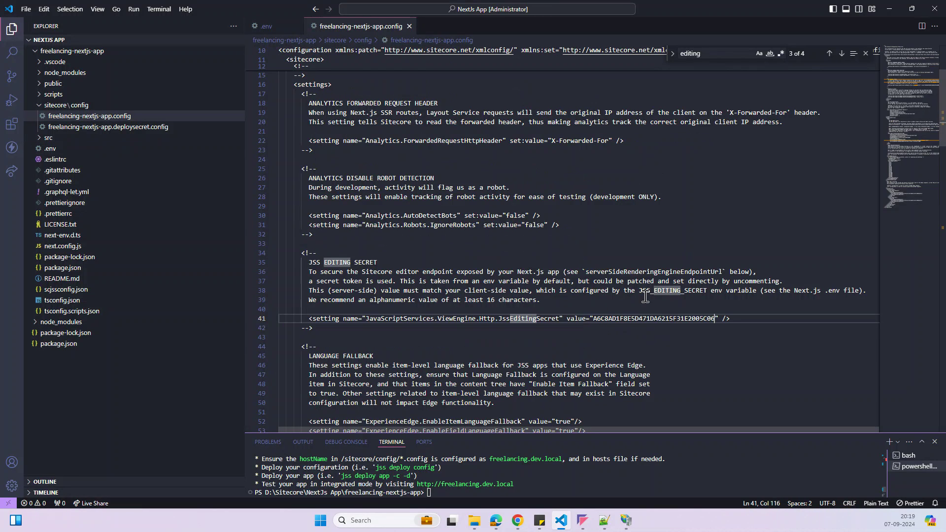
scroll(371, 246, "down", 12)
left_click(371, 250)
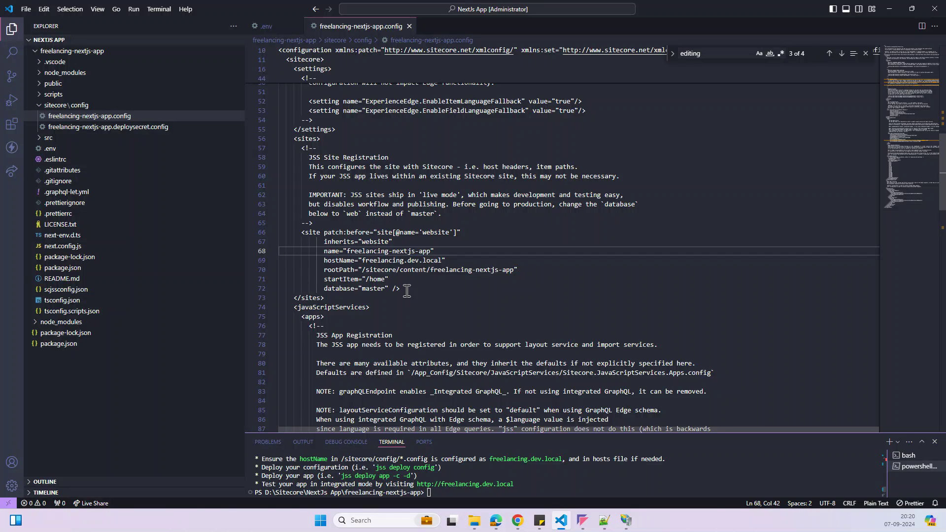
left_click_drag(407, 291, 262, 235)
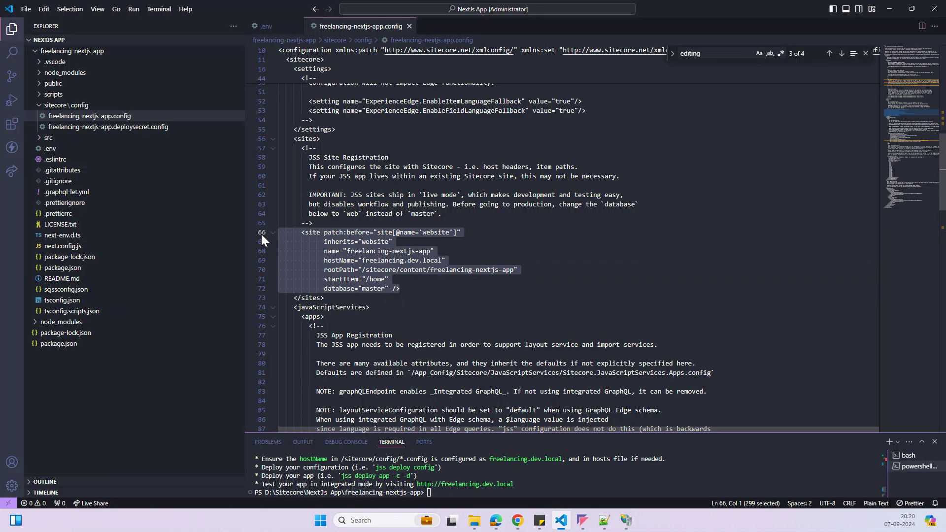
Step: Delete the <site patch:before> registration block and save freelancing-nextjs-app.config
key("BackSpace")
key("BackSpace")
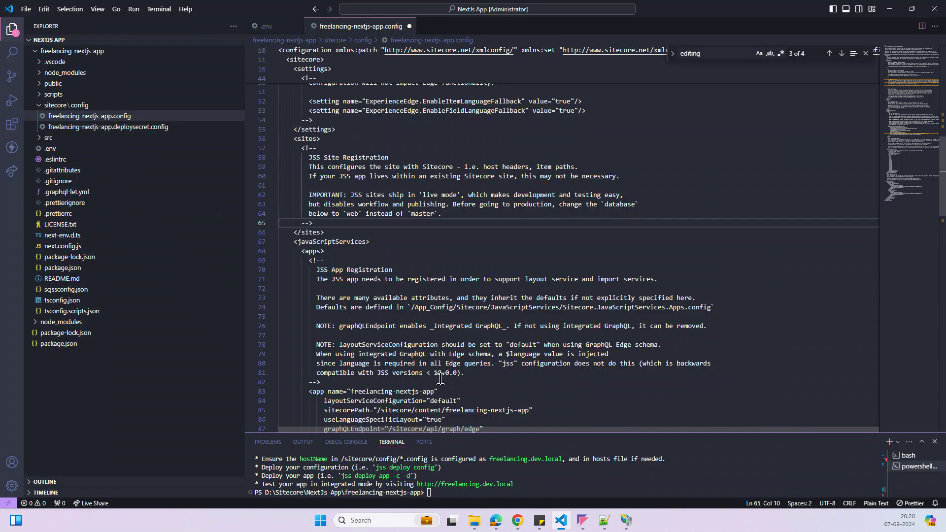
scroll(459, 296, "down", 5)
left_click(358, 309)
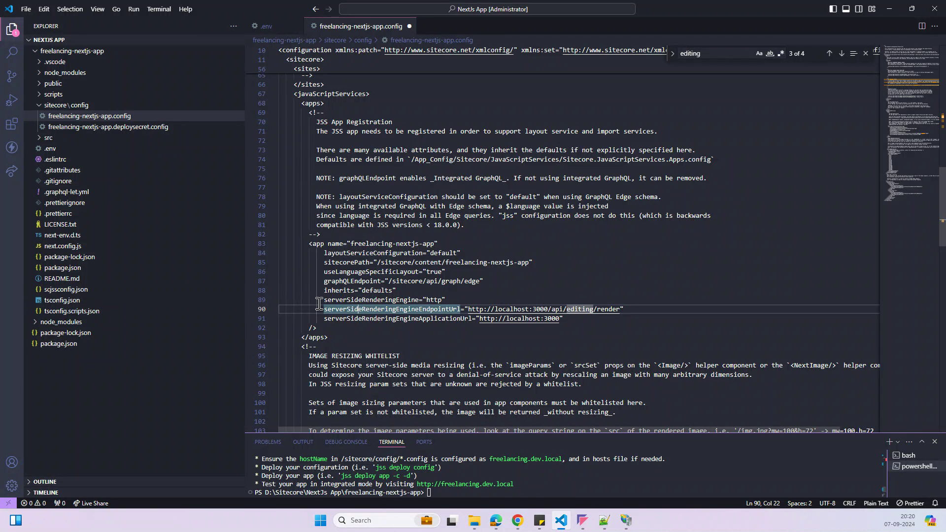
key("ctrl+s")
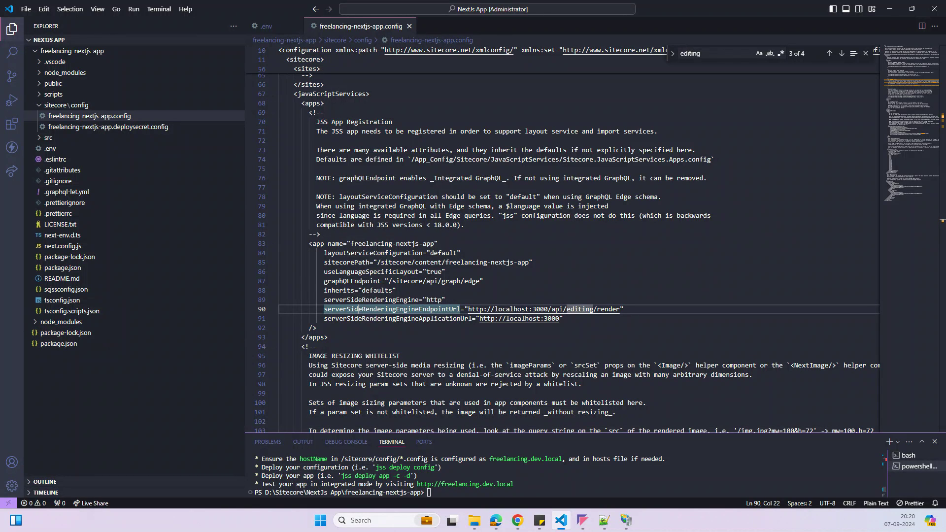
left_click(44, 138)
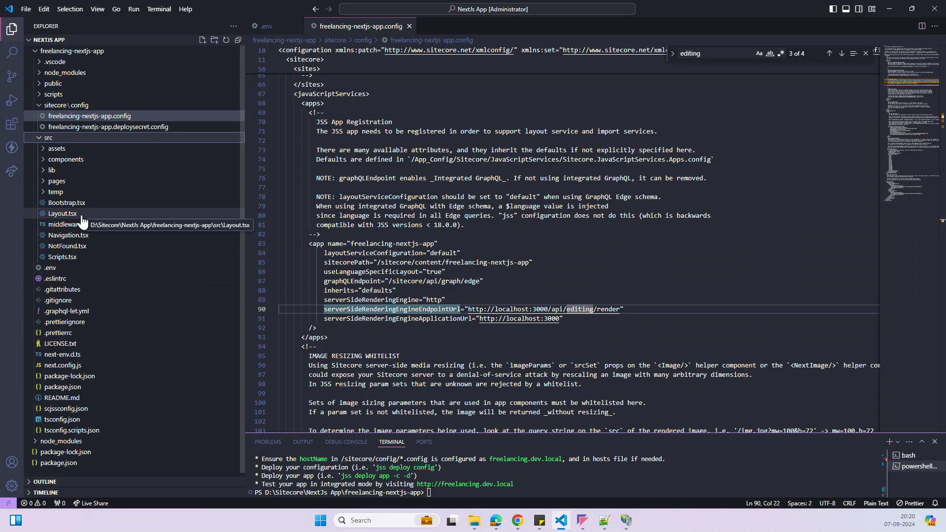
Step: Open src/lib/dictionary-service-factory.ts and add rootItemId: '{GUID}' after clientFactory
left_click(44, 170)
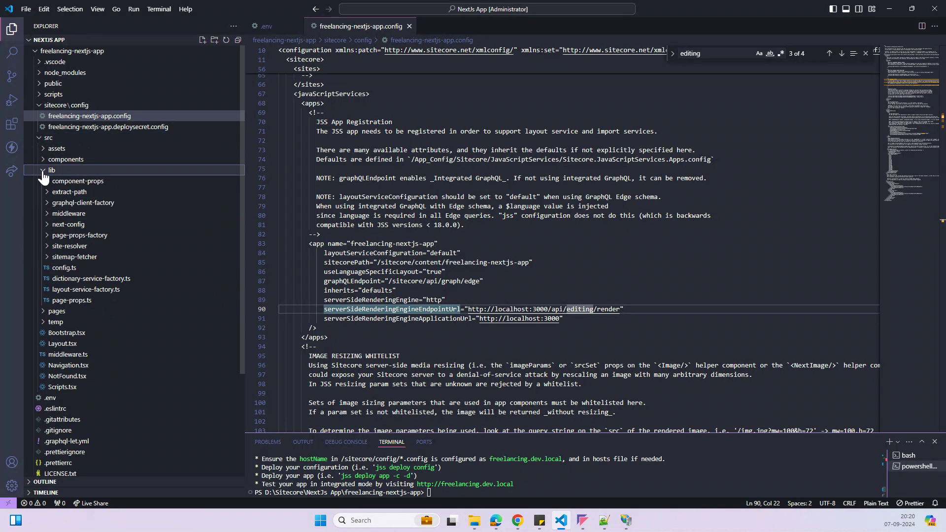
left_click(97, 279)
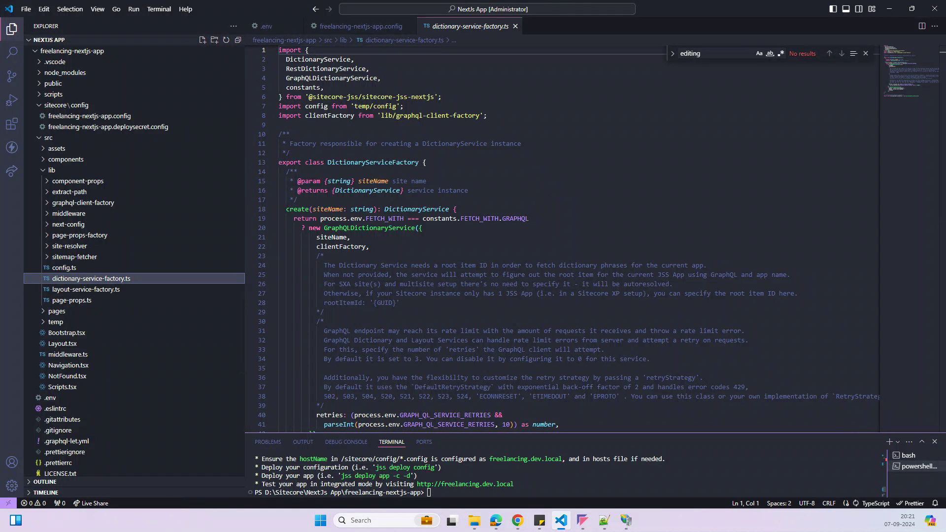
scroll(340, 268, "down", 1)
left_click_drag(323, 270, 356, 269)
left_click(389, 214)
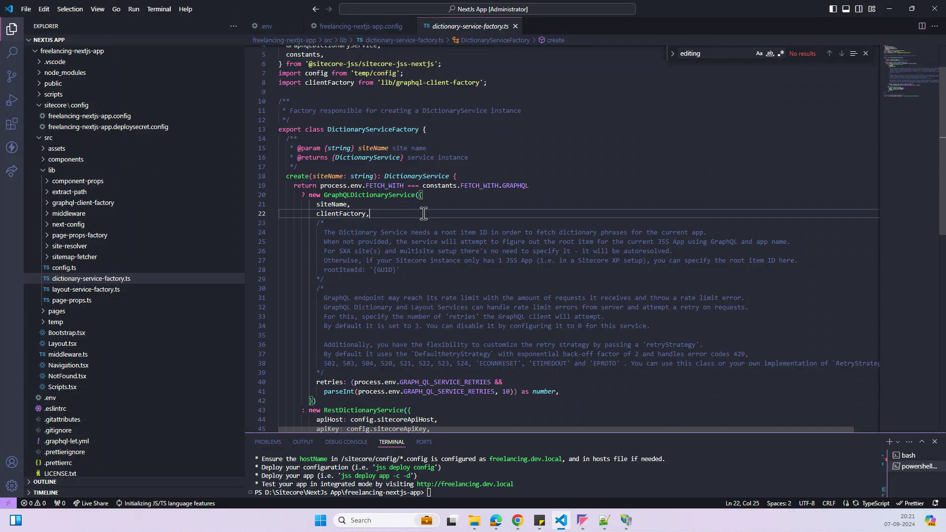
key("Return")
type("rootItemId: '{GUID}'")
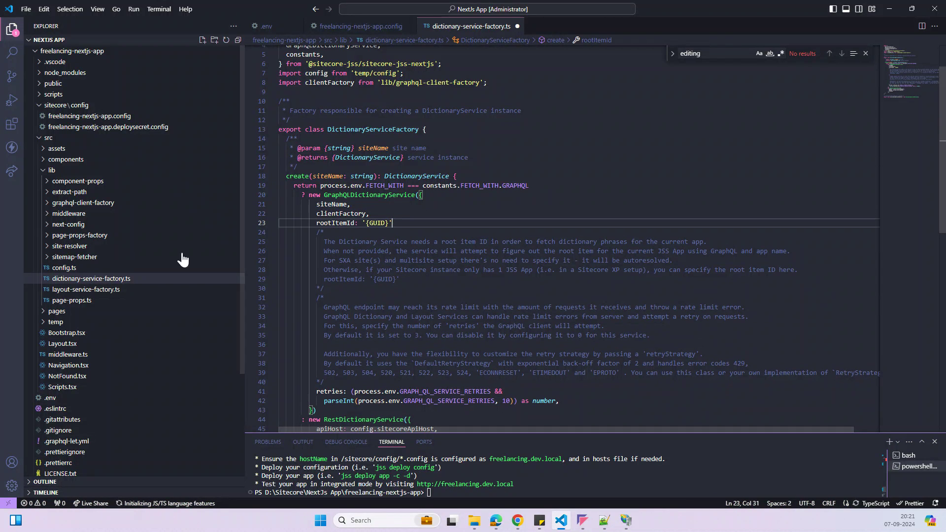
mouse_move(518, 520)
left_click(482, 465)
Step: Replace {GUID} with the freelancing Home item's ID and end the rootItemId line with a comma
scroll(97, 283, "up", 5)
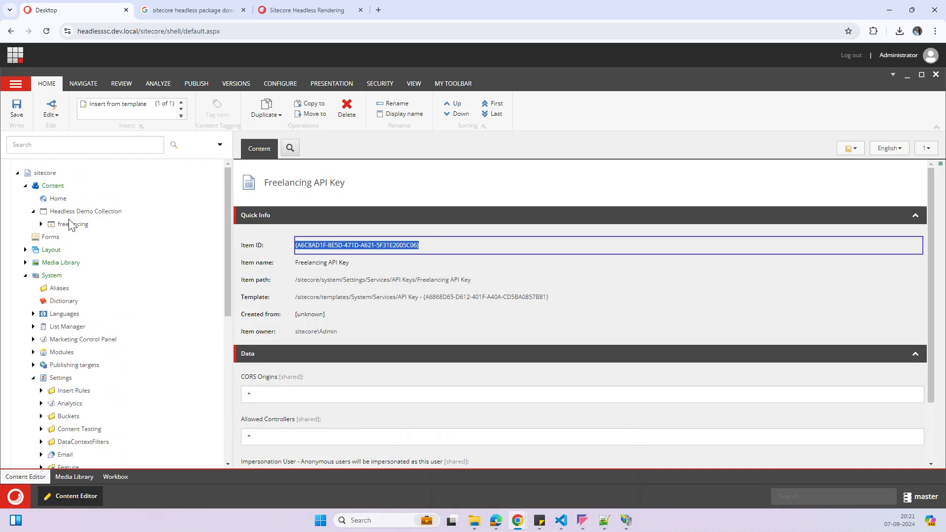
left_click(73, 226)
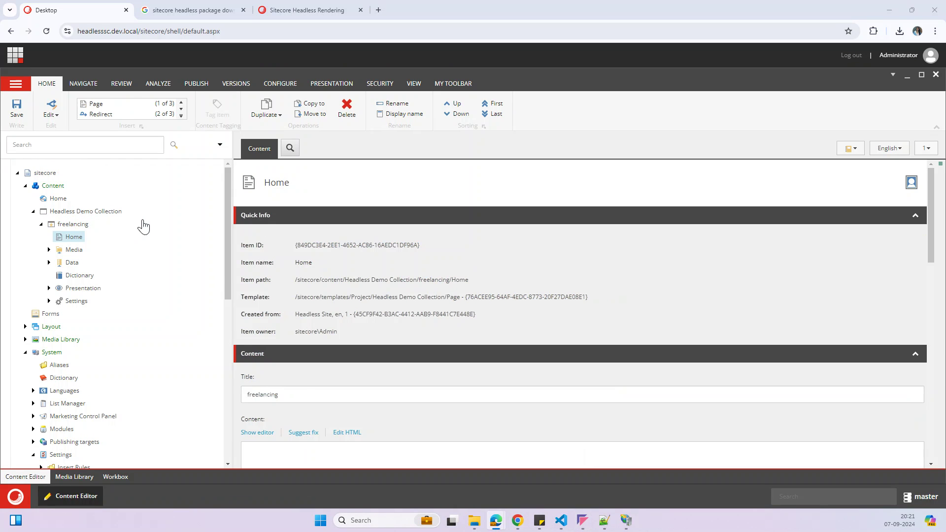
left_click(352, 243)
key("ctrl+c")
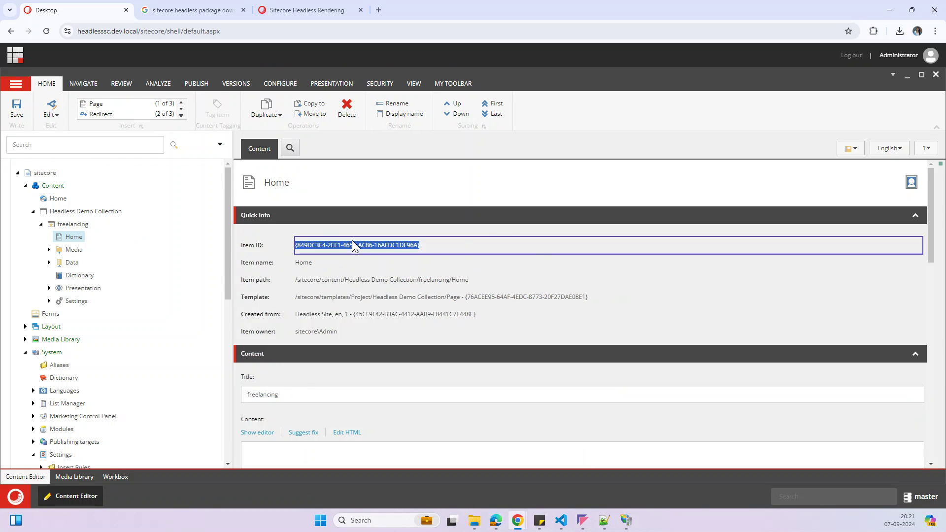
left_click(561, 520)
left_click_drag(366, 223, 390, 224)
key("ctrl+v")
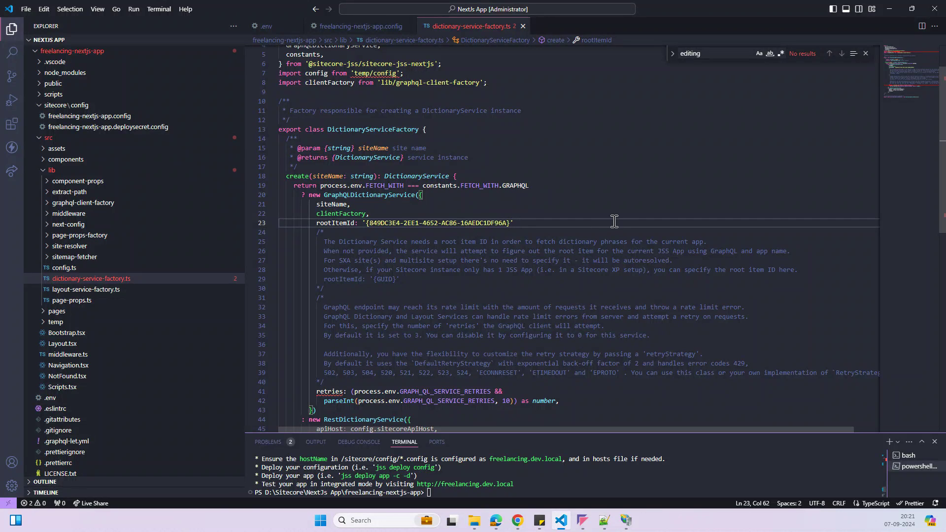
left_click(531, 225)
type(",")
scroll(541, 216, "up", 2)
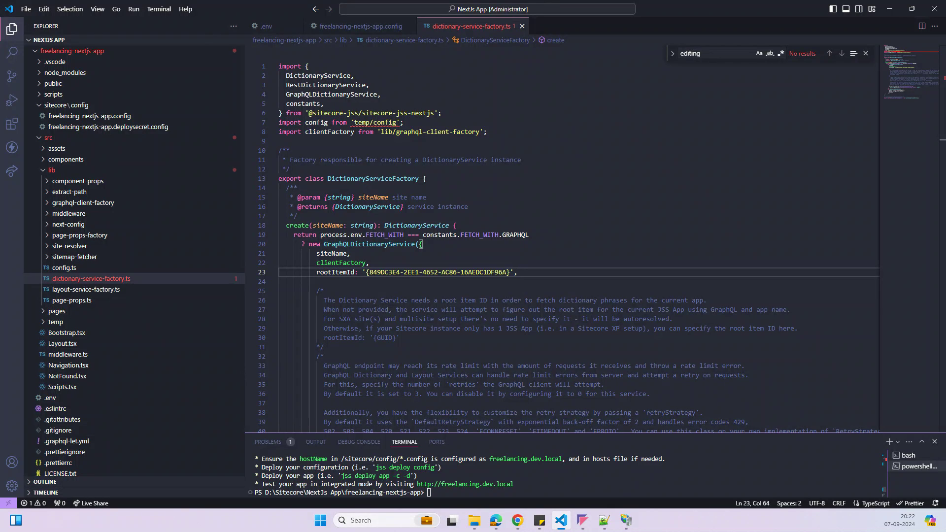
left_click(517, 520)
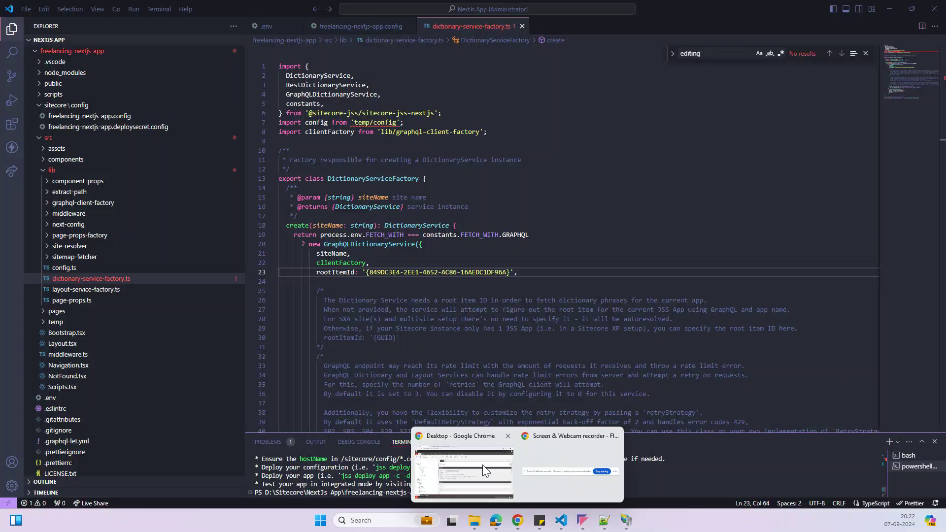
Step: Expand Settings > Site Grouping under freelancing in the content tree
left_click(483, 465)
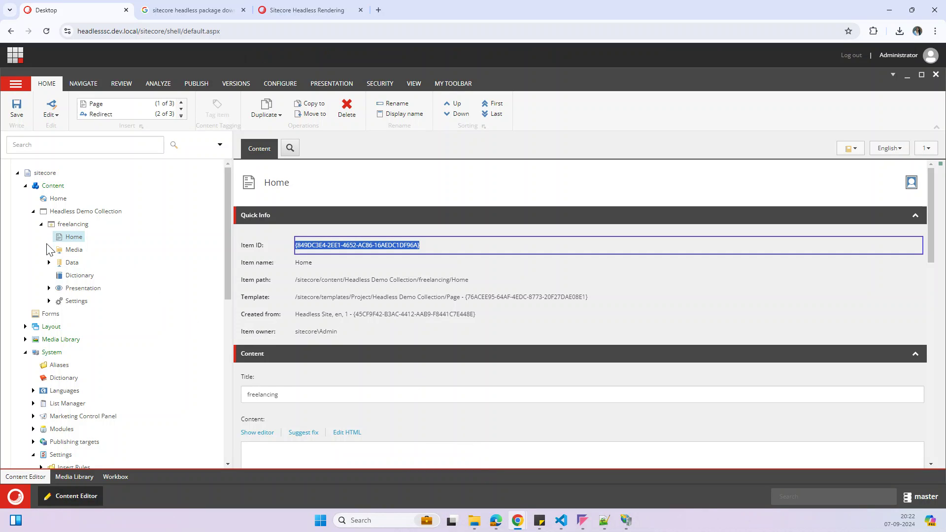
left_click(49, 301)
scroll(53, 261, "down", 2)
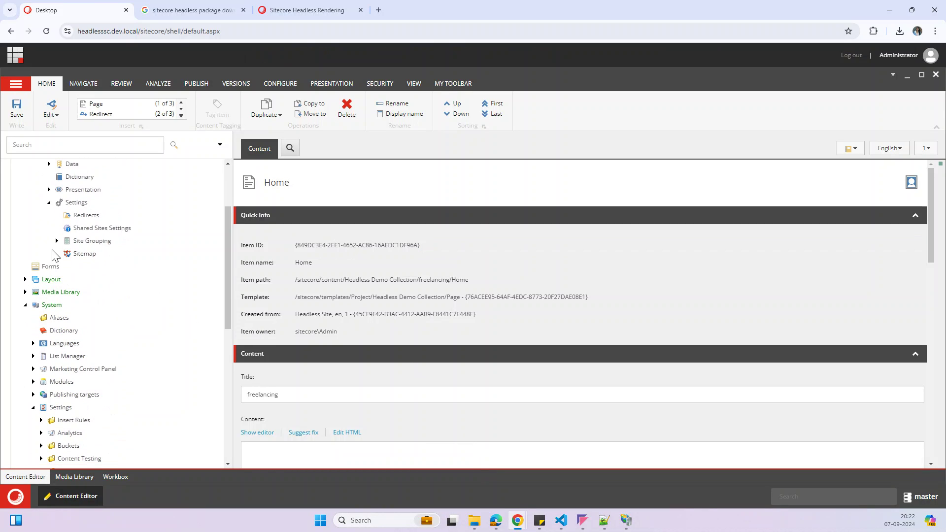
left_click(57, 241)
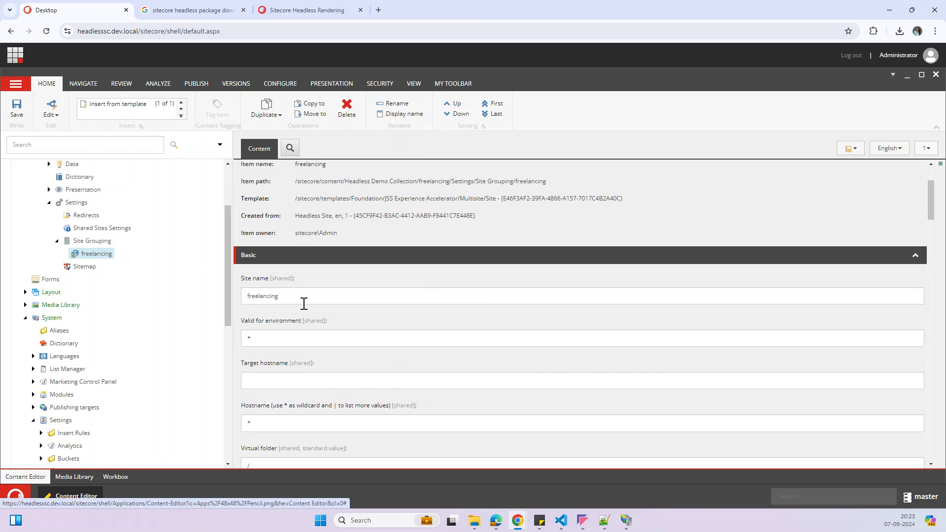
Step: Set the freelancing site's name to freelancing-nextjs-app, copied from the config, and save
left_click(561, 521)
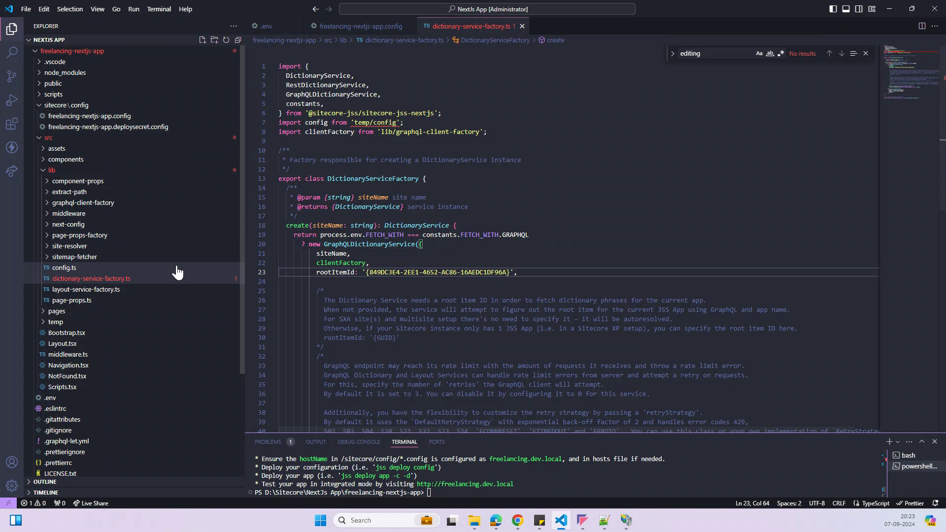
left_click(92, 117)
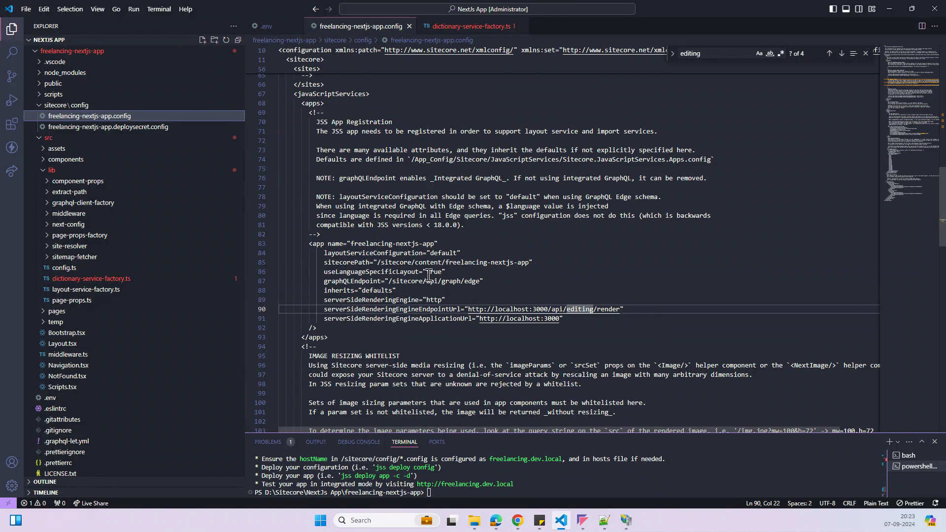
left_click_drag(352, 243, 436, 243)
key("ctrl+c")
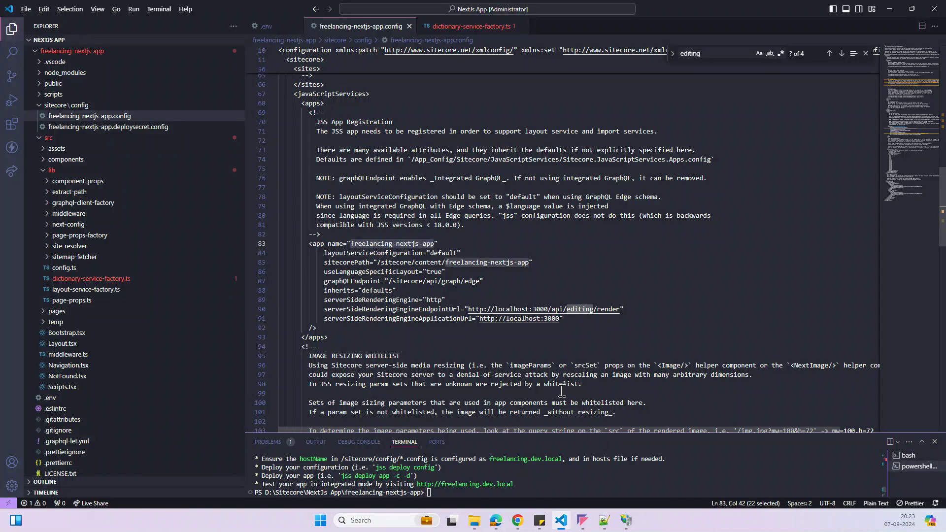
key("alt+Tab")
left_click(327, 295)
key("ctrl+a")
key("ctrl+v")
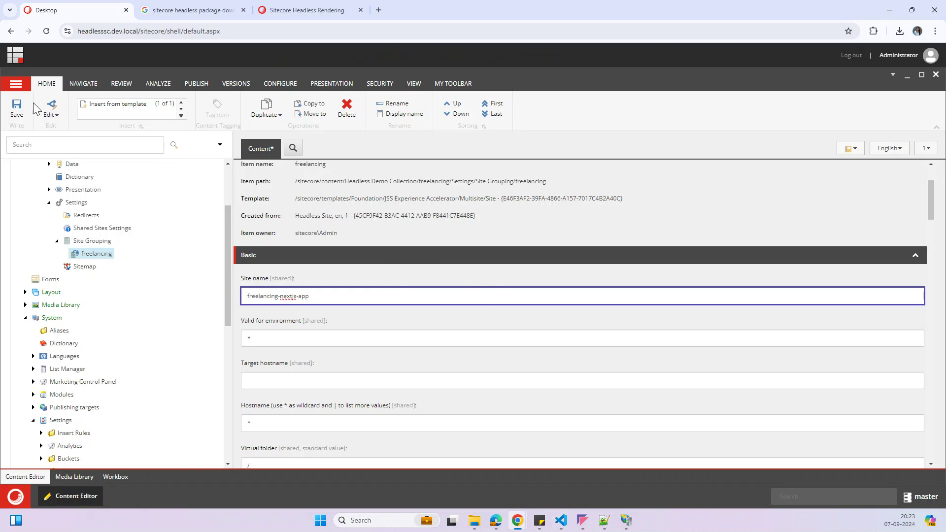
left_click(16, 107)
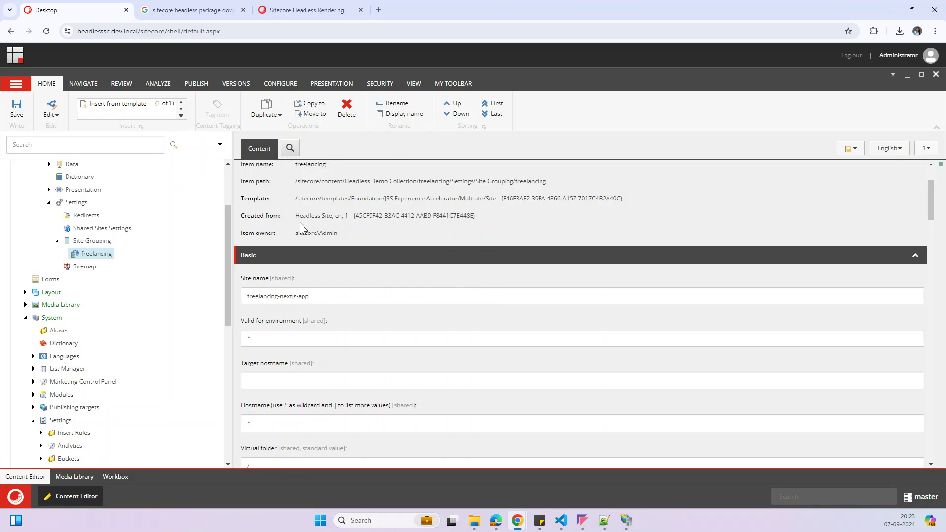
scroll(451, 237, "down", 4)
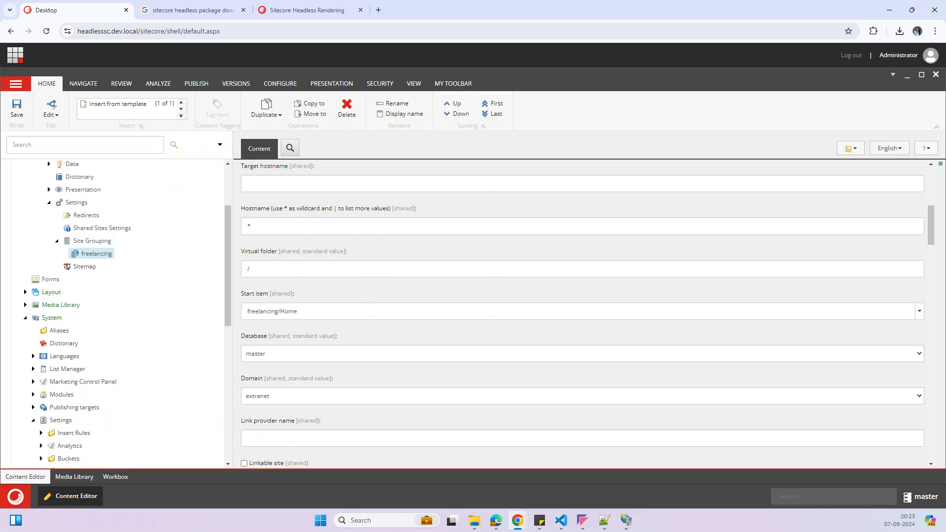
scroll(478, 291, "up", 5)
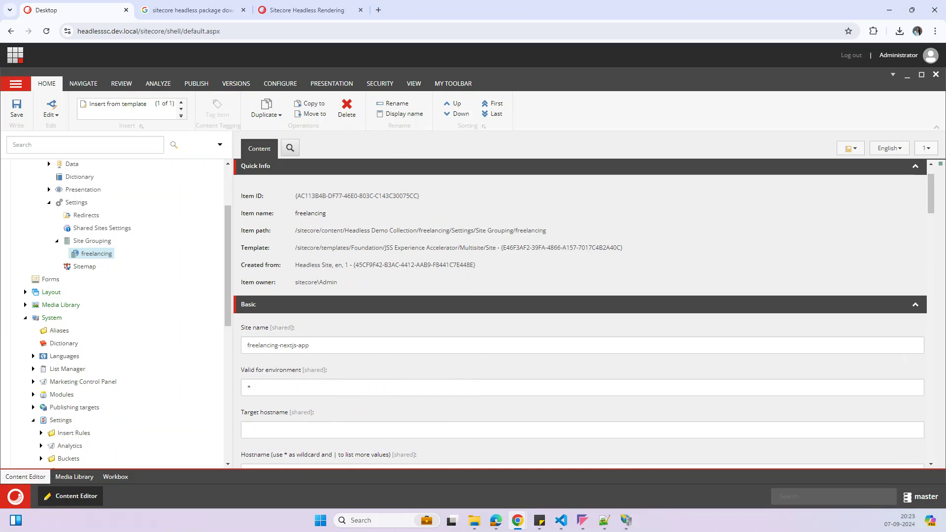
Step: Open the Default item under Services > Rendering Hosts
scroll(200, 270, "up", 3)
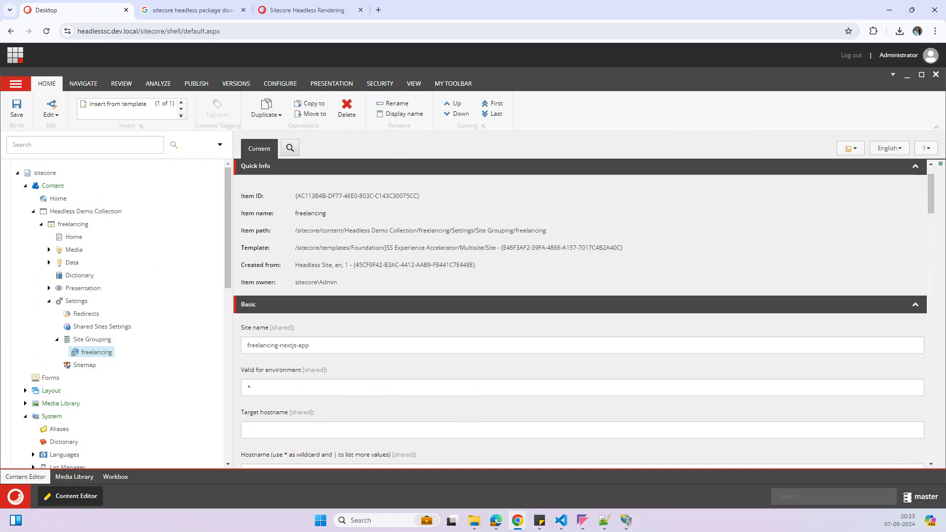
scroll(117, 271, "down", 6)
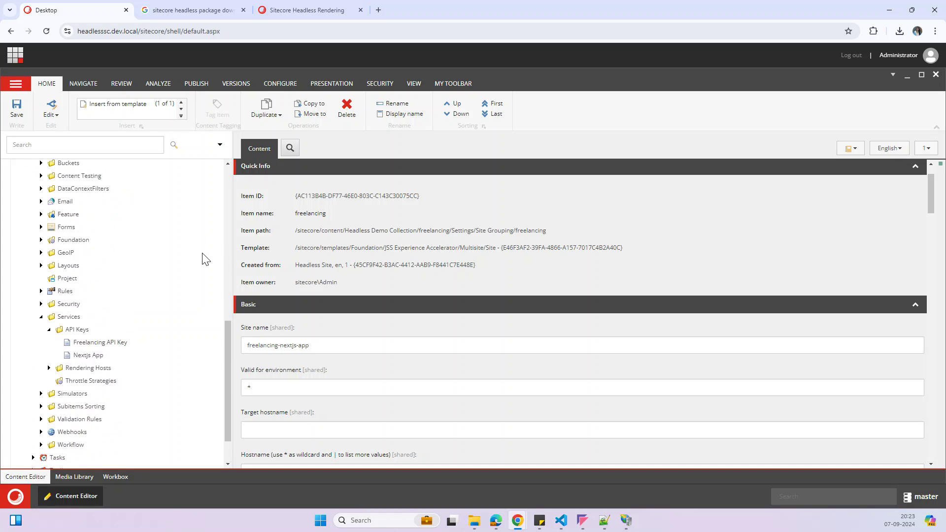
scroll(138, 274, "down", 1)
scroll(143, 310, "down", 2)
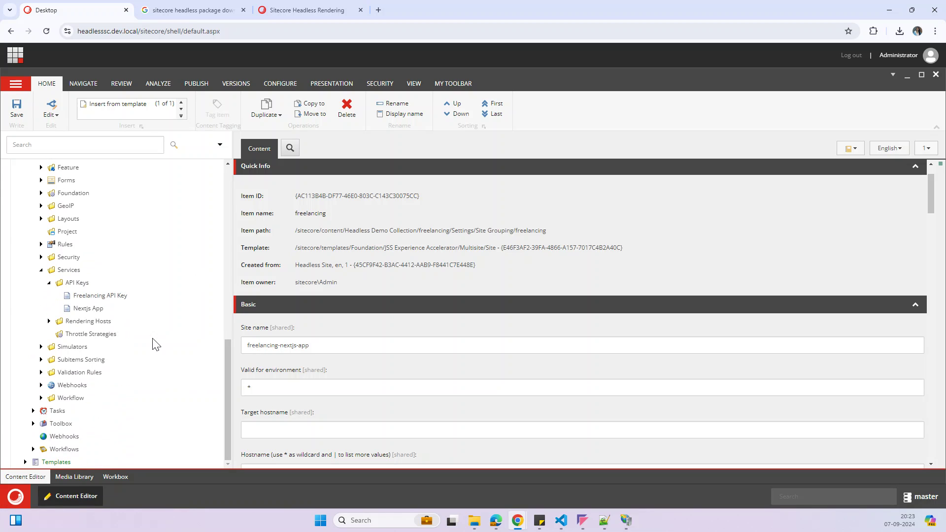
left_click(49, 321)
left_click(81, 321)
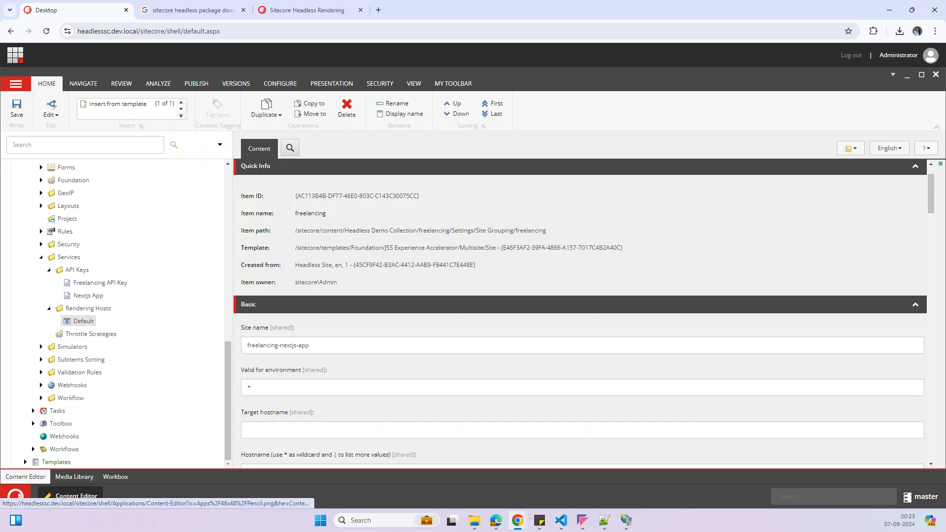
left_click(298, 362)
type("http://local")
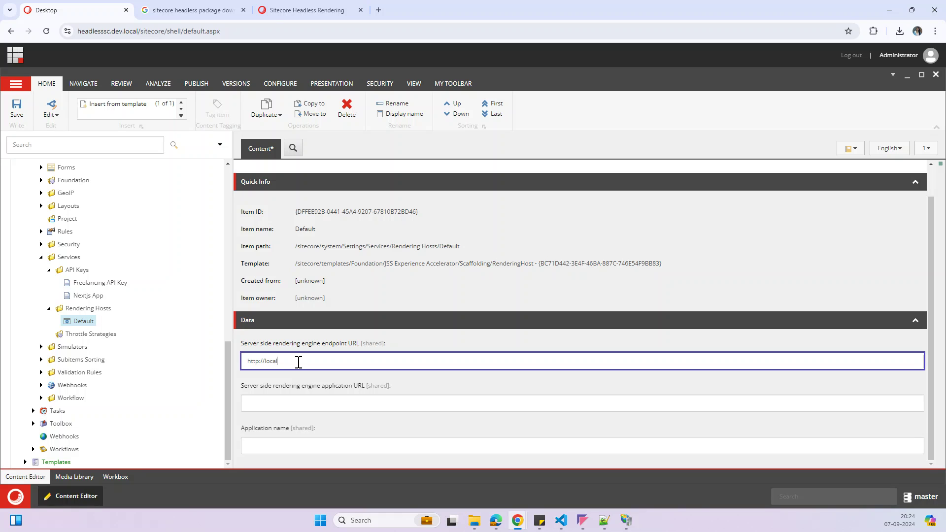
type("host:3000/api/editing/renderin")
key("BackSpace")
key("BackSpace")
left_click(316, 404)
type("http")
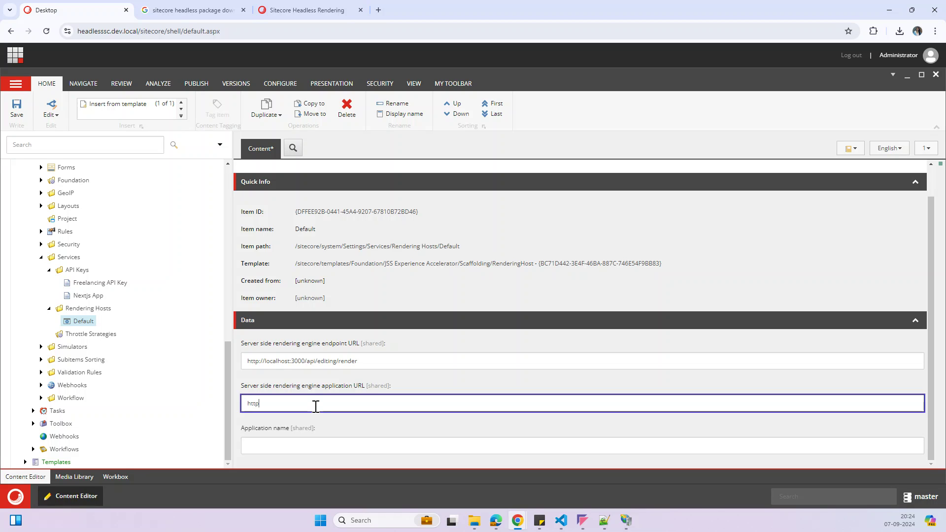
type("://localhost:300")
Step: Set the application name to freelancing-nextjs-app and save the rendering host
left_click(308, 440)
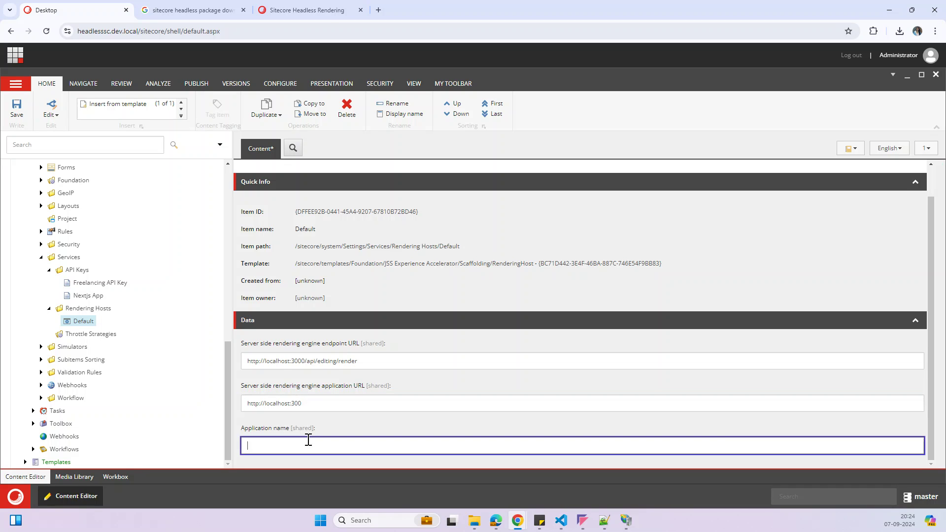
left_click(561, 520)
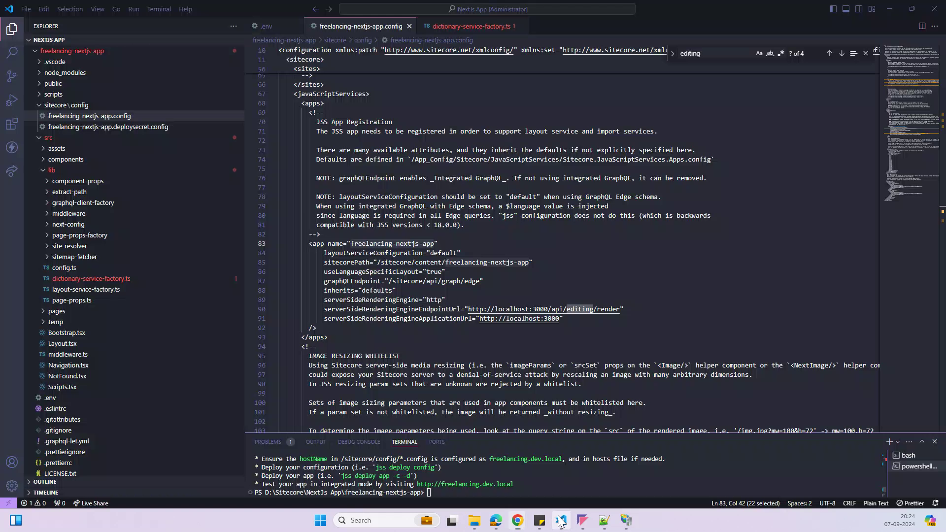
key("ctrl+c")
key("alt+Tab")
key("ctrl+v")
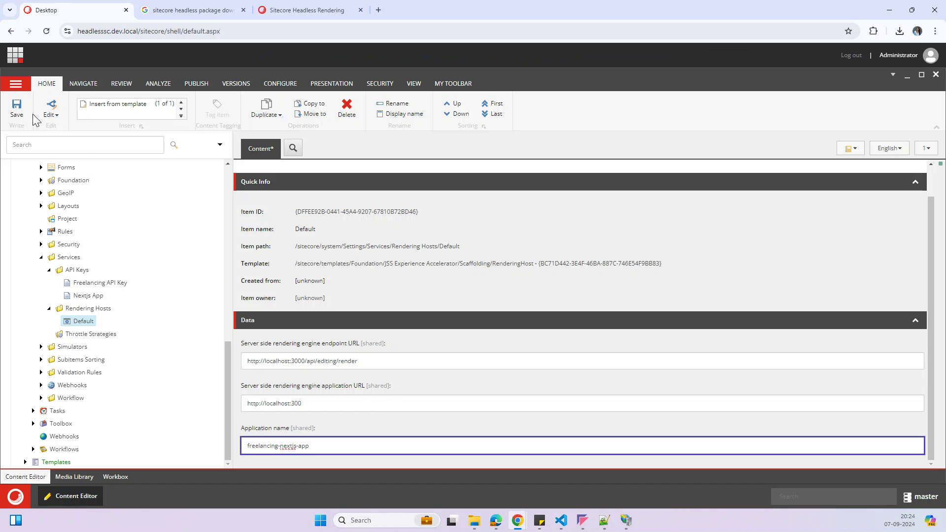
left_click(17, 108)
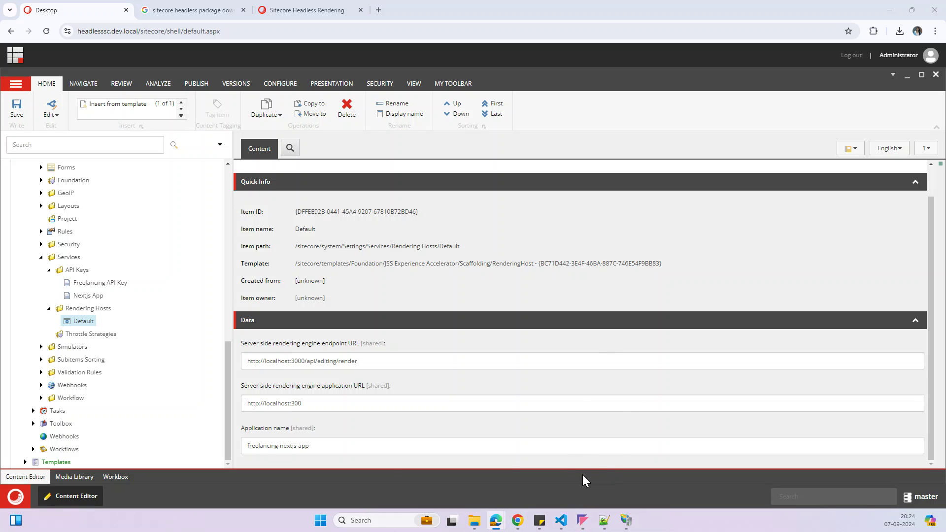
left_click(561, 520)
Step: Run jss deploy config in the enlarged terminal to deploy the app config to Sitecore
scroll(510, 427, "down", 3)
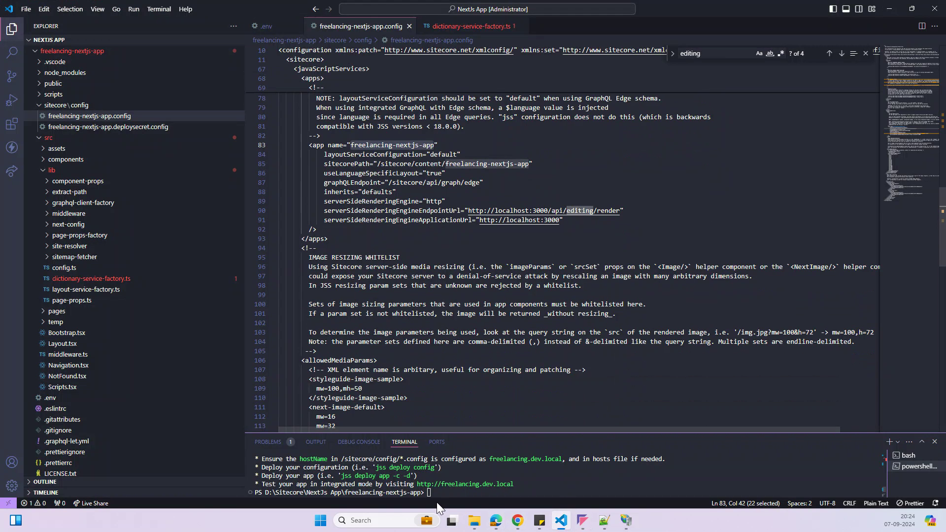
double_click(507, 432)
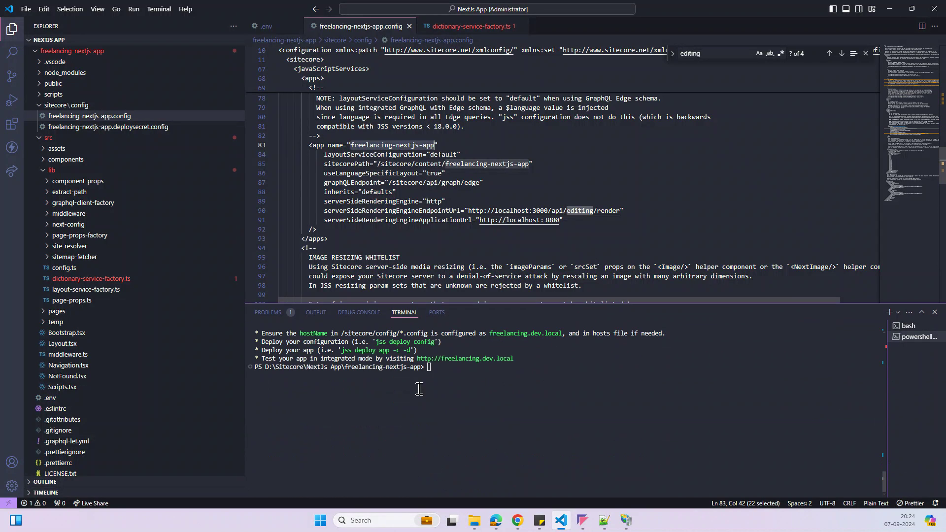
left_click(440, 368)
type("jss deploy config")
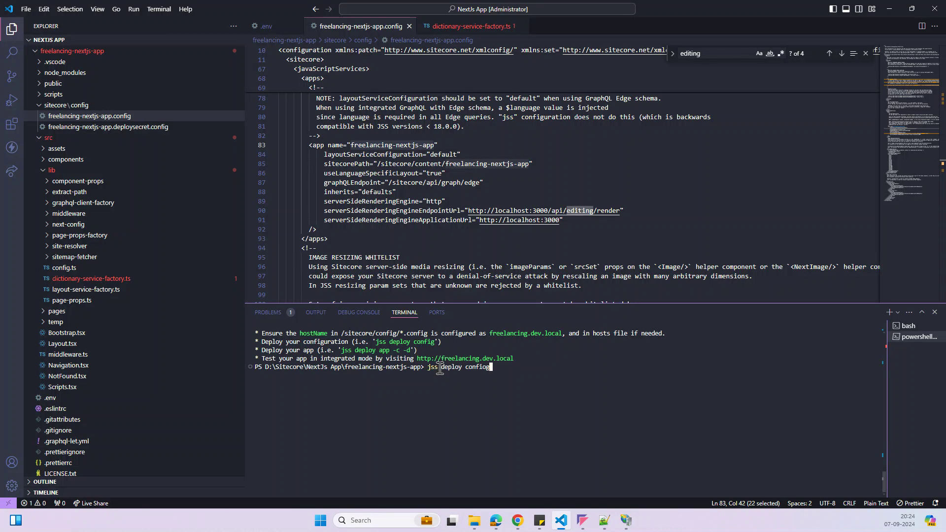
key("BackSpace")
type("g")
key("Return")
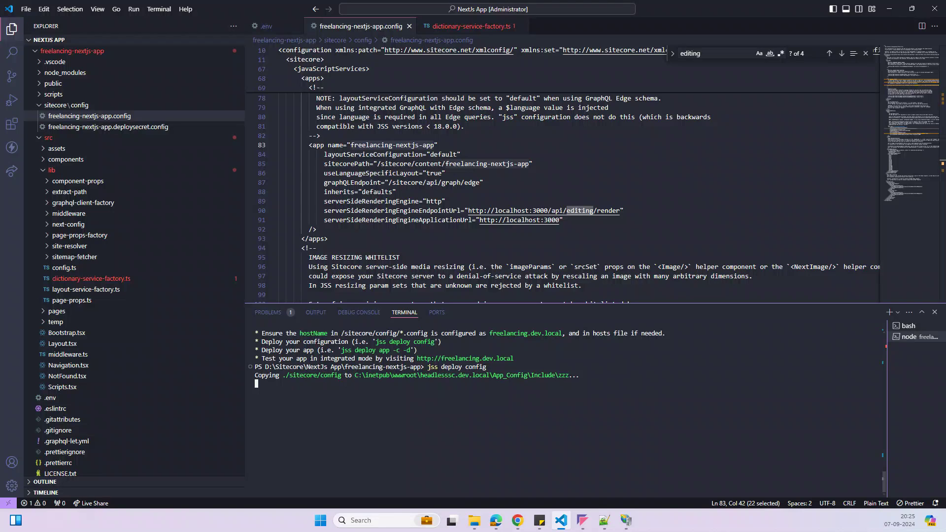
key("super+e")
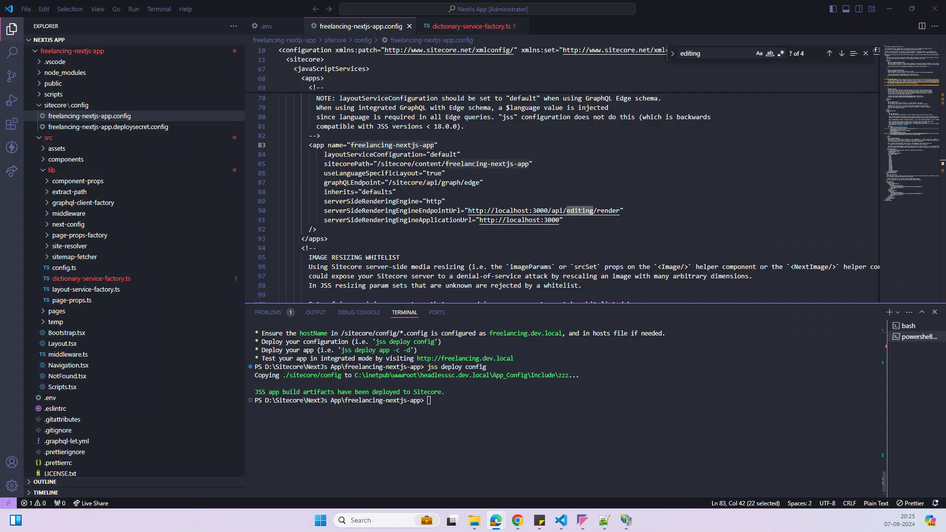
left_click(449, 400)
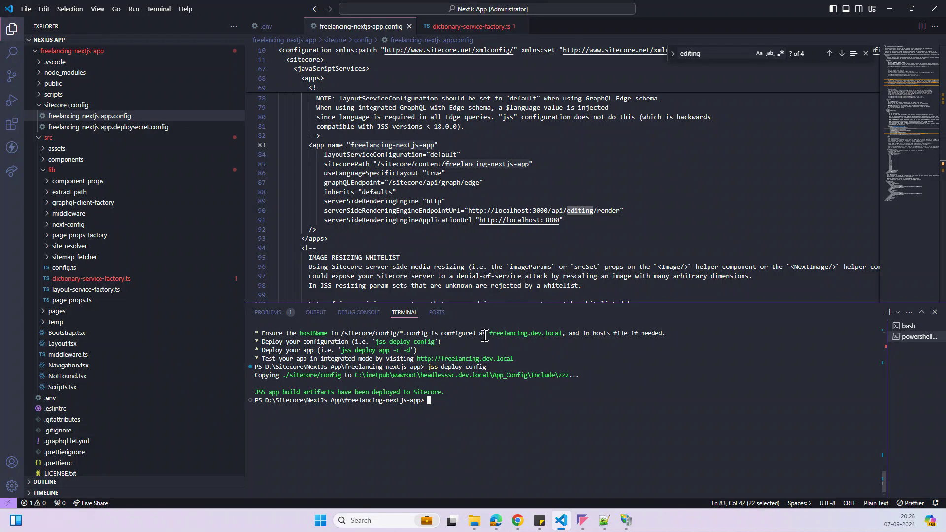
Step: Run jss start:connected in the terminal to start the app in connected mode
type("jssstart")
key("Left")
key("Left")
key("Left")
key("Left")
key("Left")
key("Right")
key("Right")
key("Right")
key("Right")
type(":")
key("BackSpace")
key("Right")
type(":connected")
key("Return")
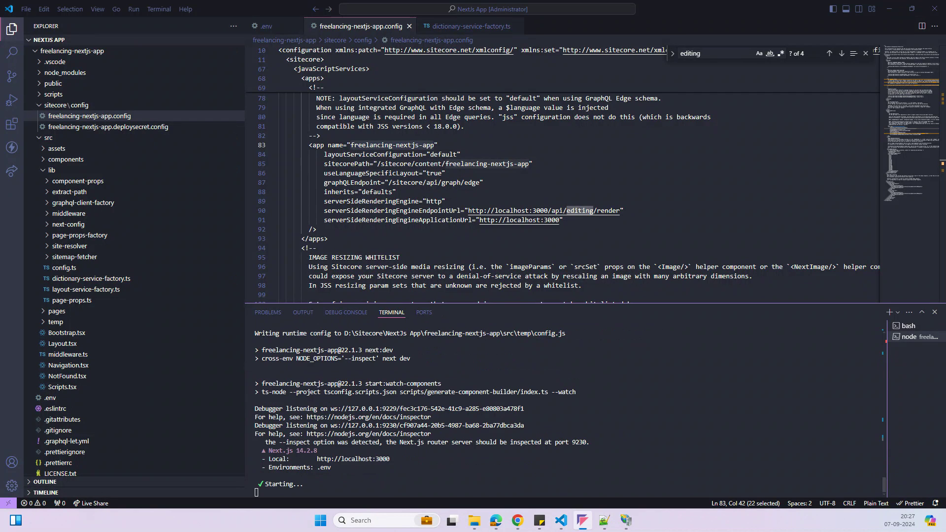
left_click(348, 461)
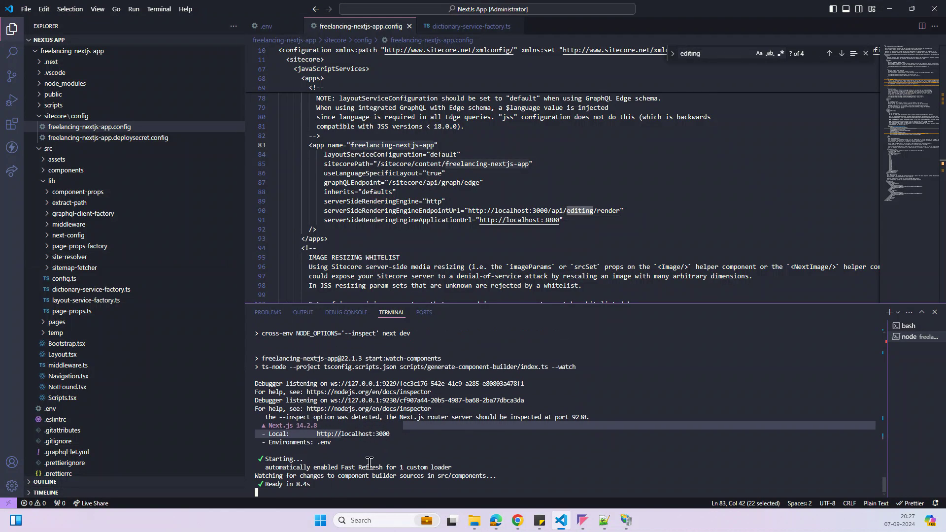
left_click_drag(400, 434, 317, 435)
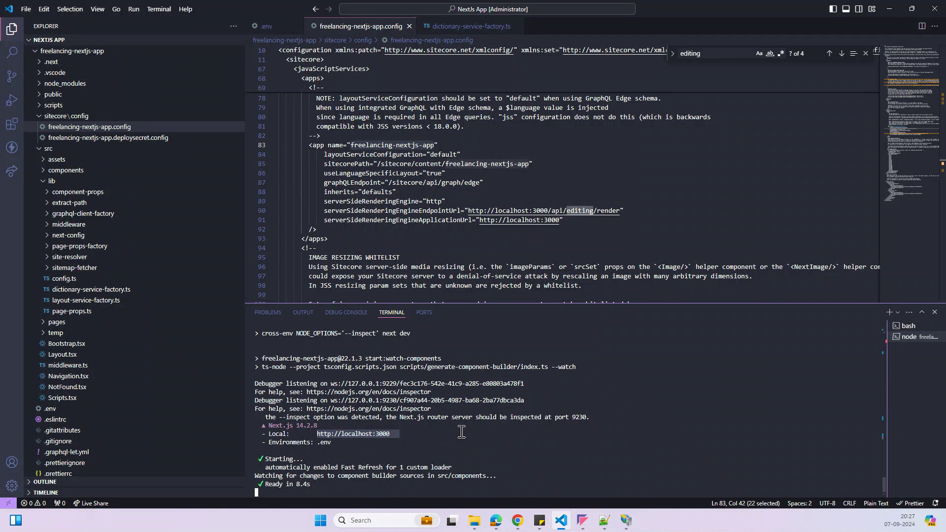
key("ctrl+c")
Step: Load localhost:3000 in a new Edge tab, then return to the Sitecore Content Editor
left_click(495, 521)
left_click(228, 26)
key("ctrl+v")
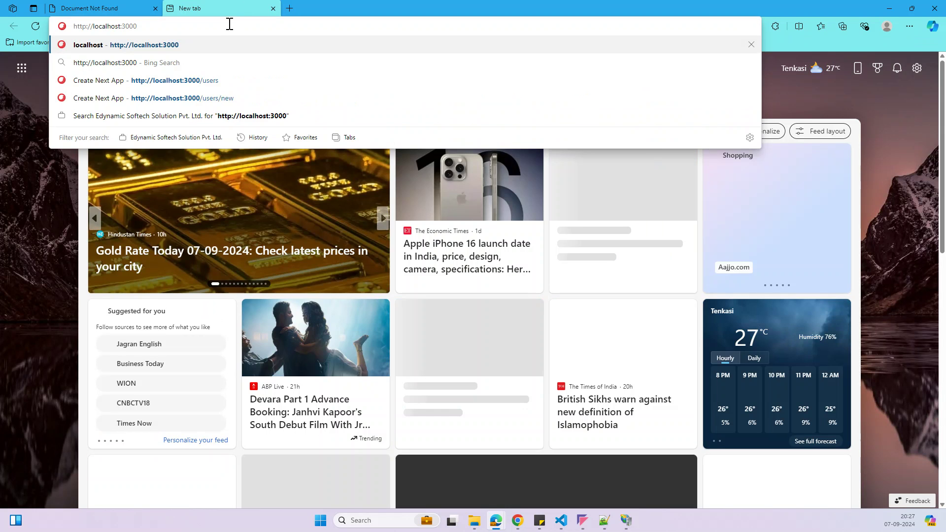
key("Return")
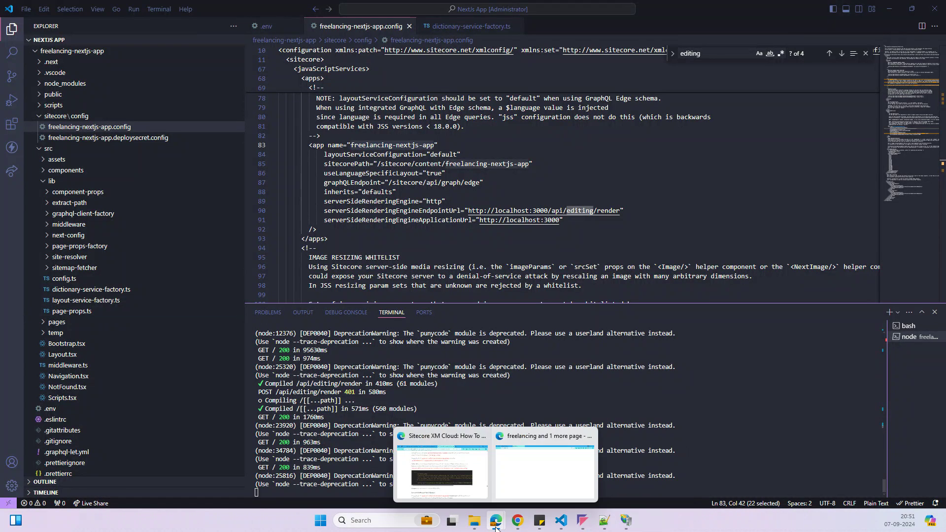
key("alt+Tab")
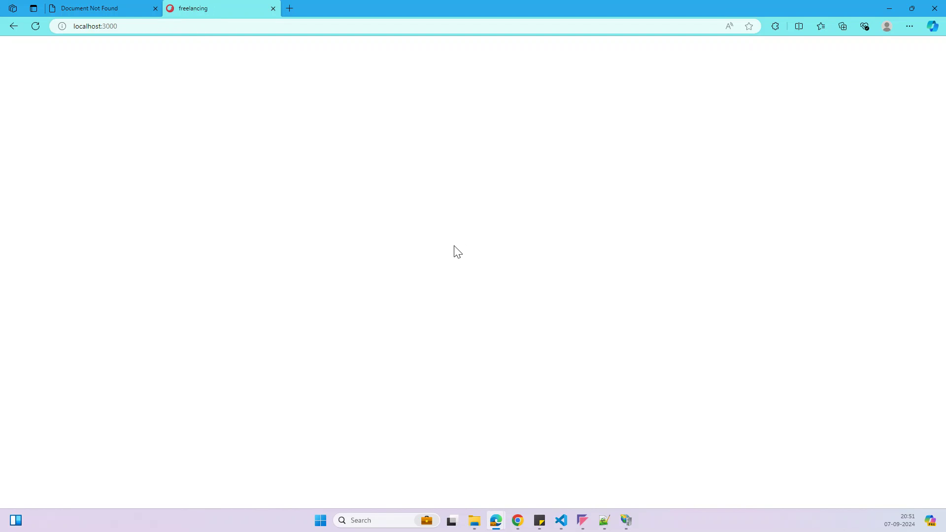
mouse_move(517, 523)
left_click(492, 477)
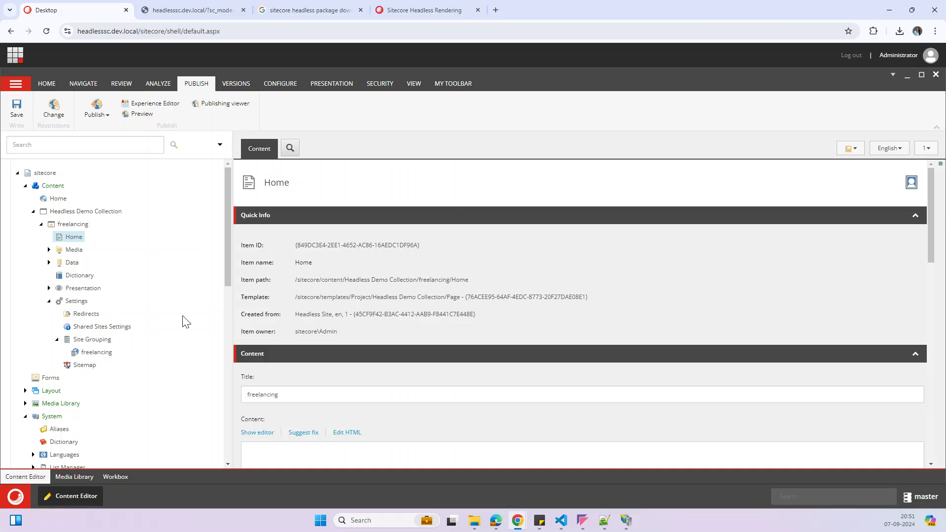
Step: Review the Experience Editor's Unauthorized rendering host error about the JSS Editing Secret
left_click(197, 10)
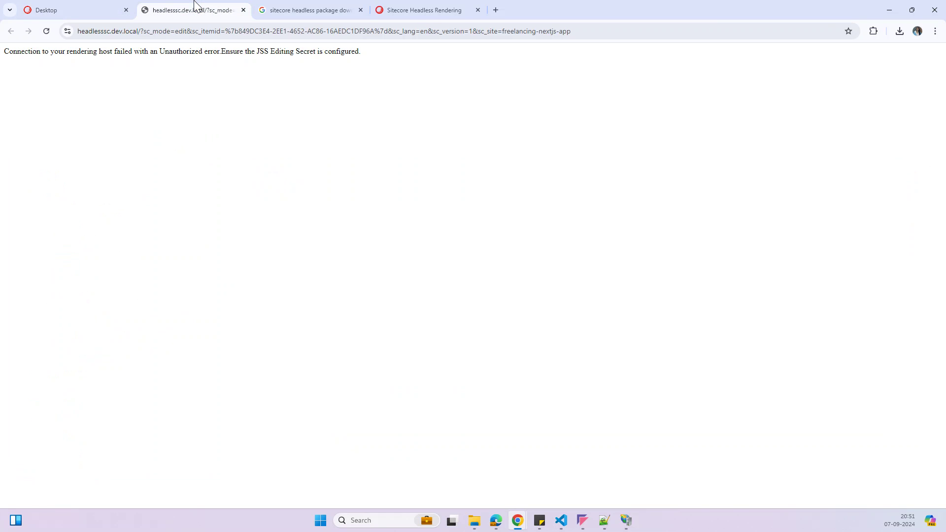
left_click_drag(7, 51, 405, 66)
left_click(381, 90)
left_click_drag(260, 51, 384, 61)
left_click(486, 497)
mouse_move(476, 520)
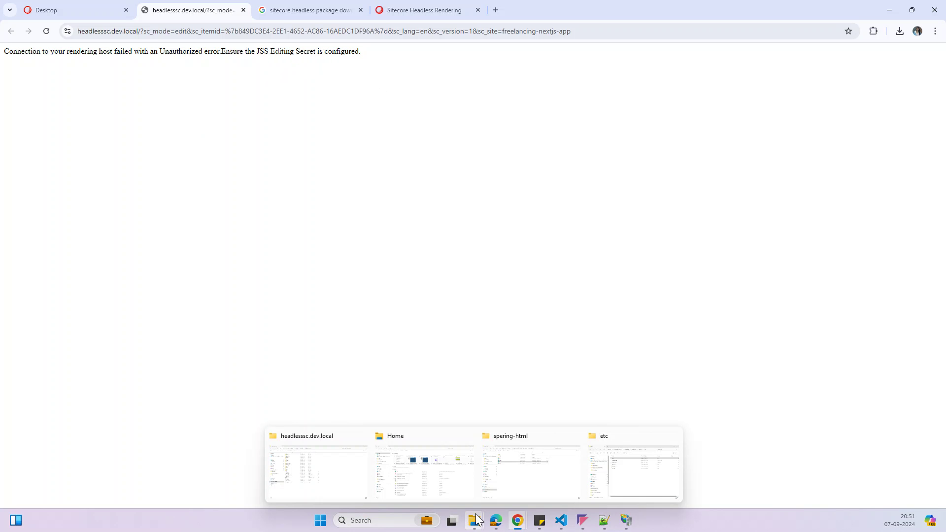
left_click(331, 472)
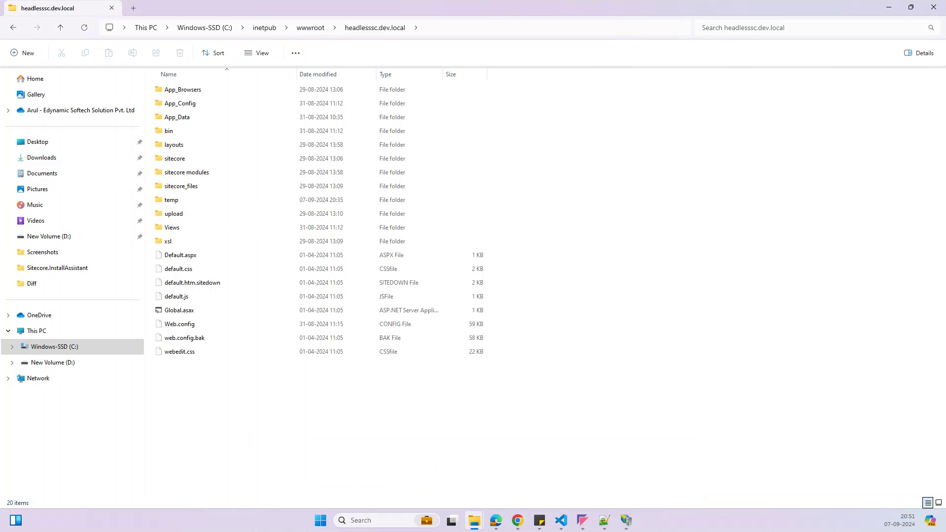
Step: Open Sitecore.JavaScriptServices.ViewEngine.Http.config from App_Config\Sitecore\JavaScriptServices in Notepad++
double_click(323, 103)
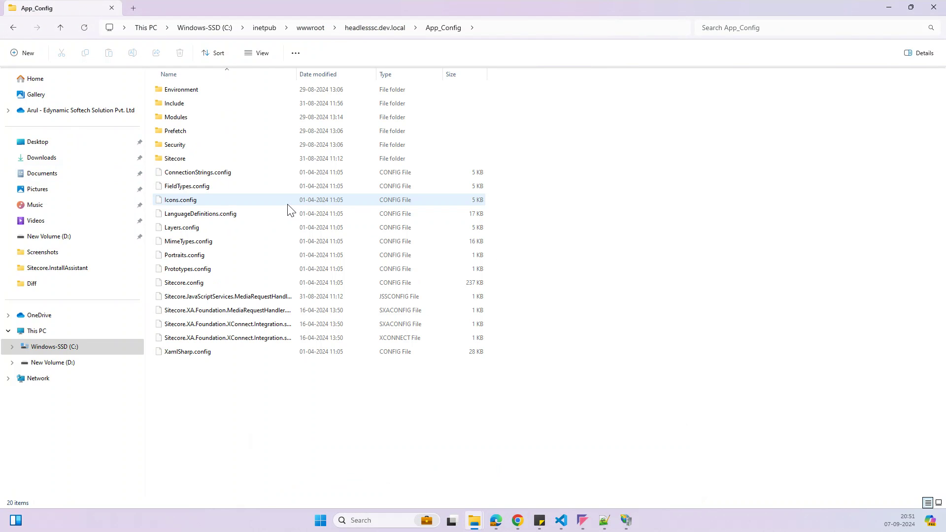
double_click(205, 158)
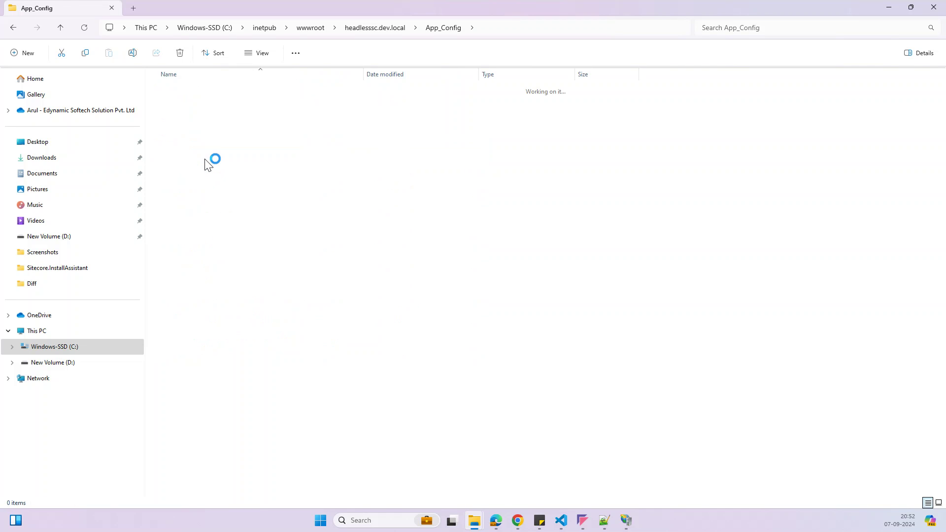
left_click(227, 270)
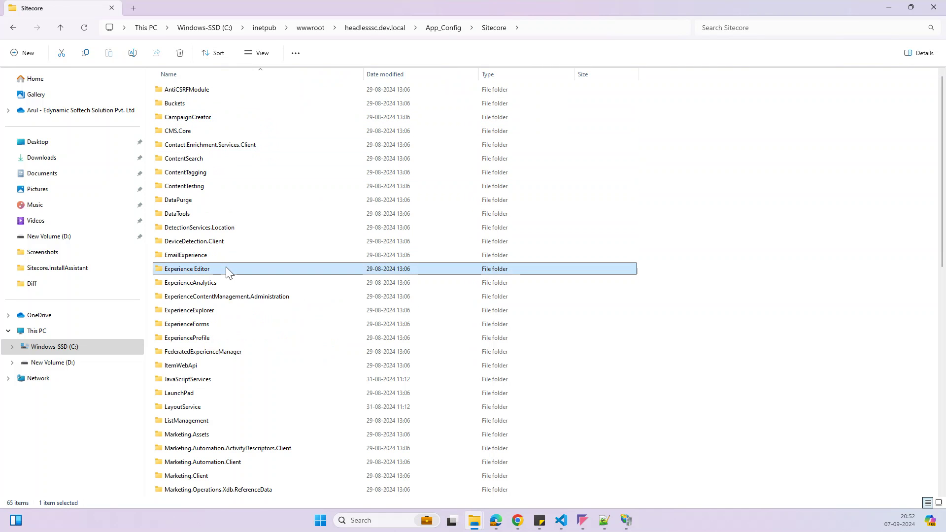
key("j")
double_click(212, 382)
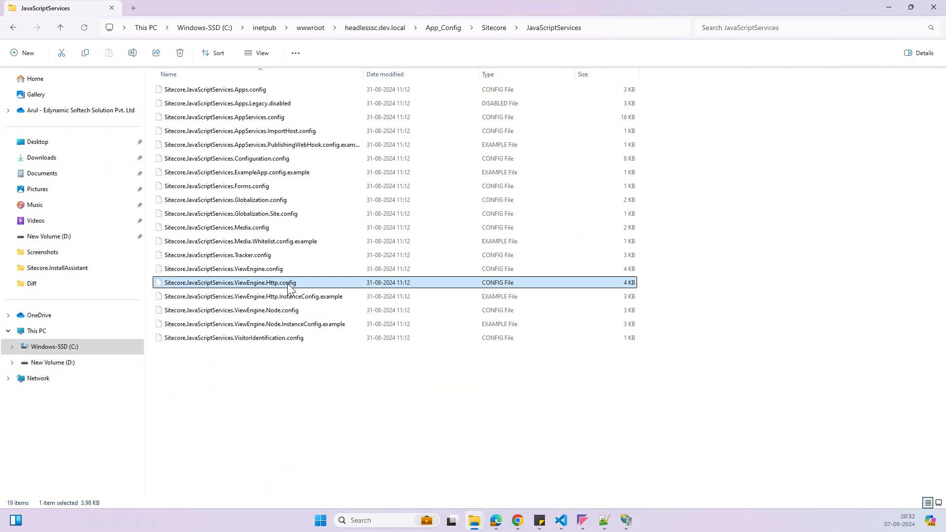
right_click(221, 284)
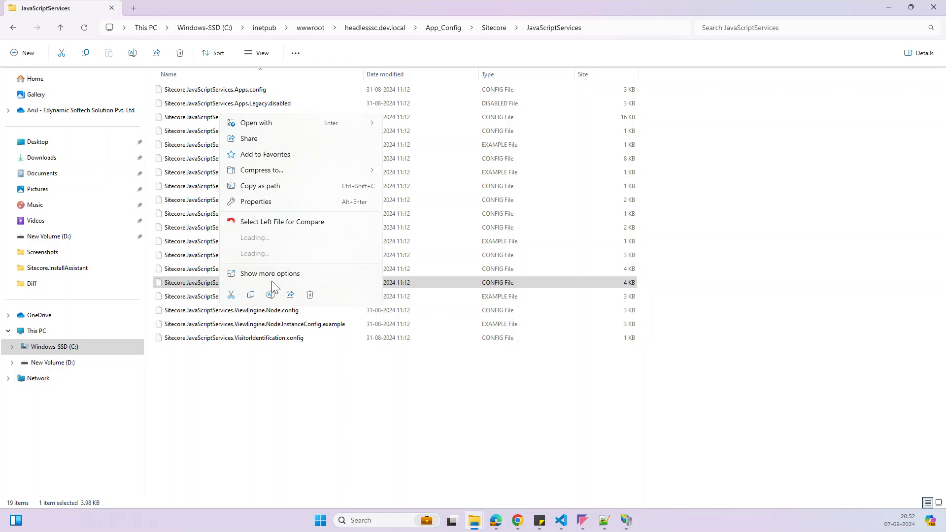
left_click(296, 254)
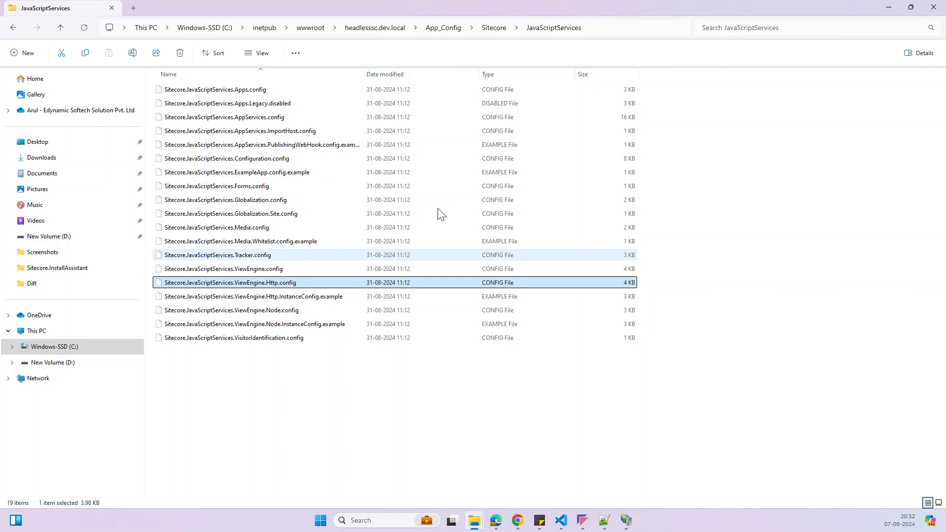
scroll(555, 318, "down", 8)
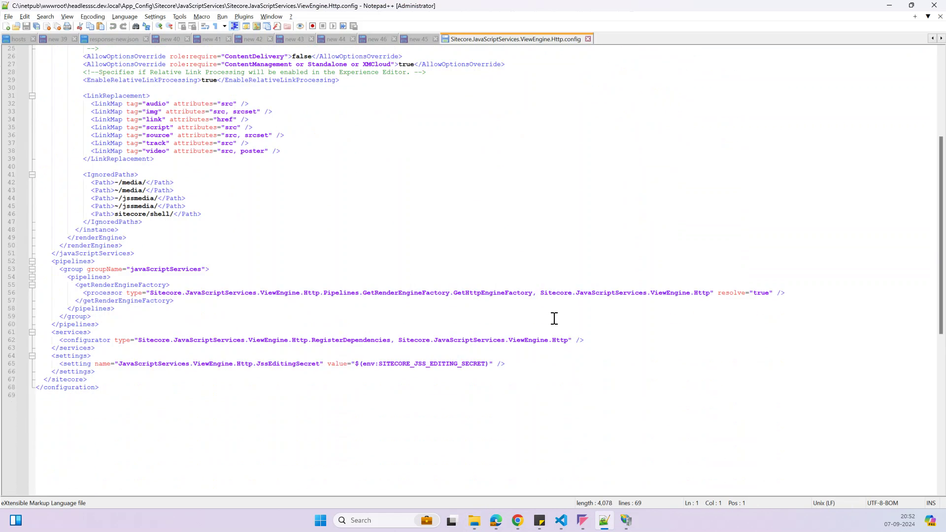
Step: Inspect the JssEditingSecret value $(env:SITECORE_JSS_EDITING_SECRET), then minimize Notepad++
double_click(394, 365)
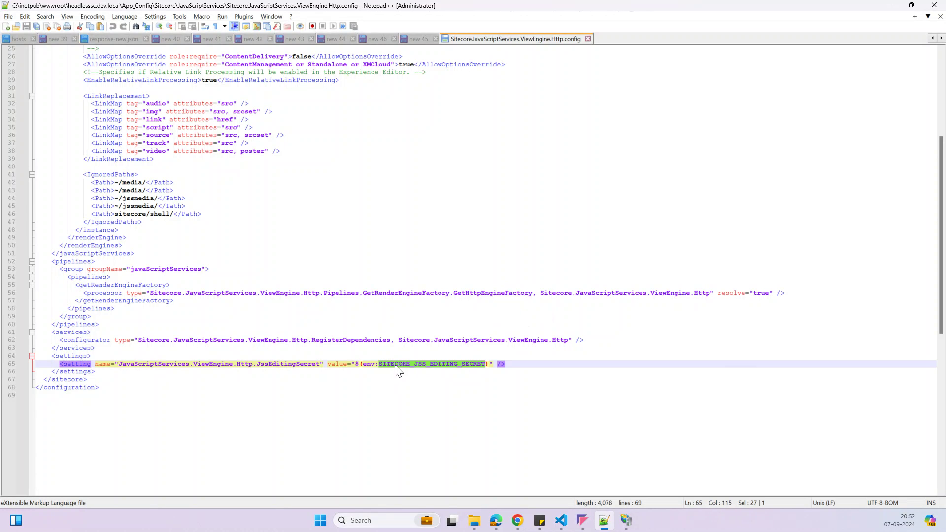
scroll(579, 333, "up", 8)
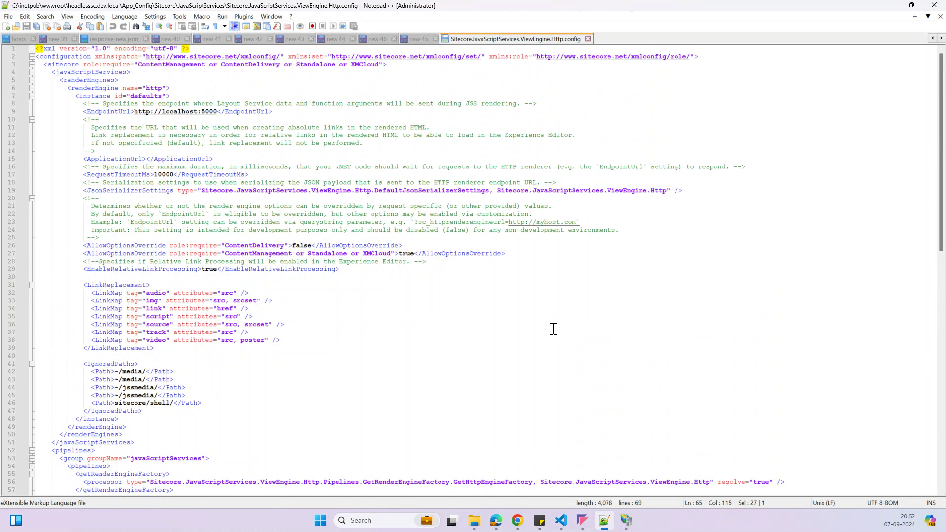
scroll(553, 329, "down", 6)
double_click(367, 416)
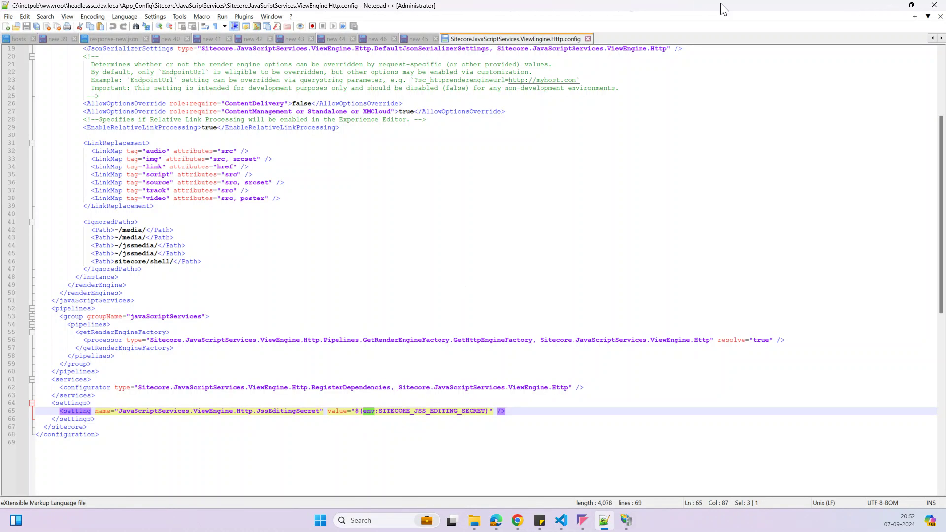
left_click(888, 6)
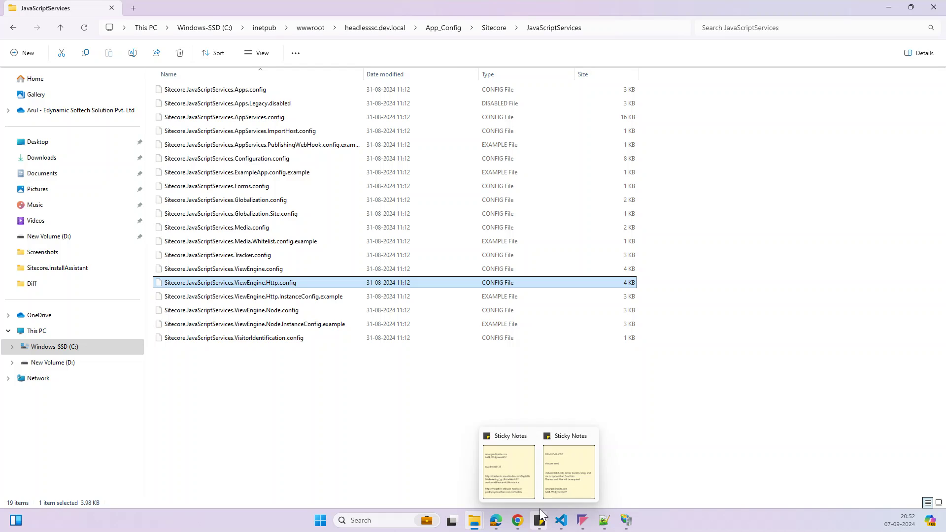
left_click(561, 520)
Step: Copy the JSS_EDITING_SECRET value from line 20 of the Next.js app's .env file
left_click(532, 170)
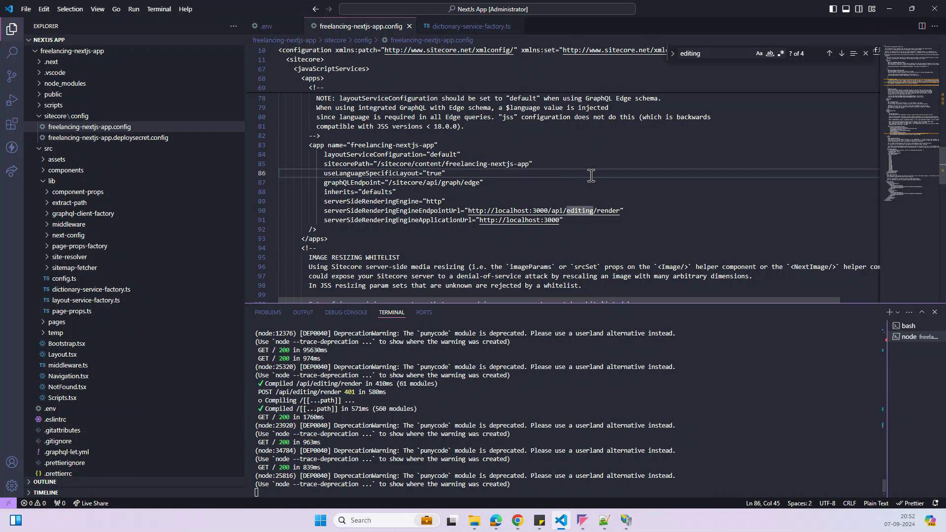
scroll(588, 178, "down", 15)
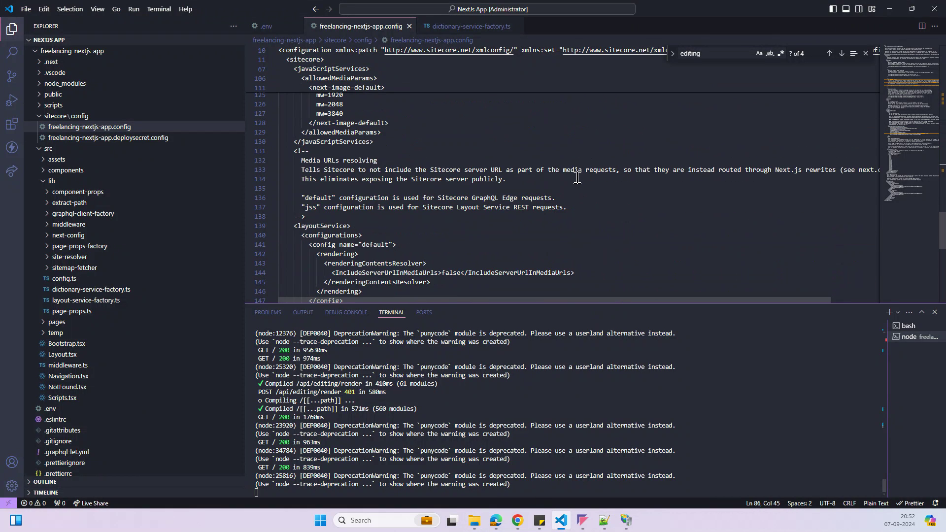
scroll(577, 178, "up", 20)
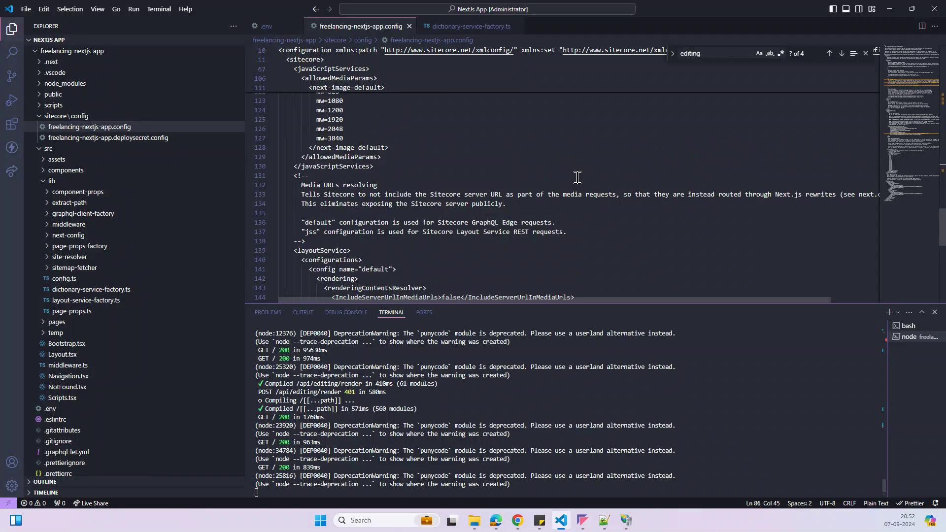
scroll(577, 178, "up", 5)
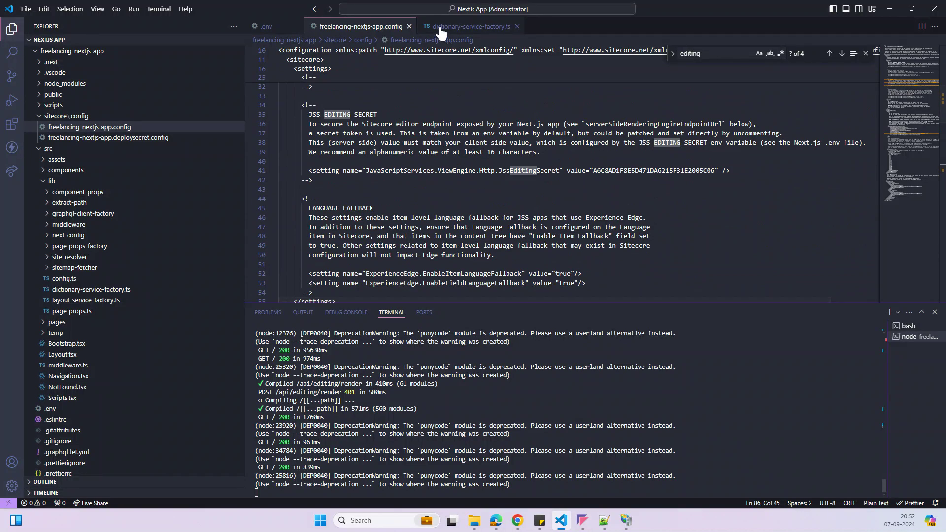
left_click(460, 29)
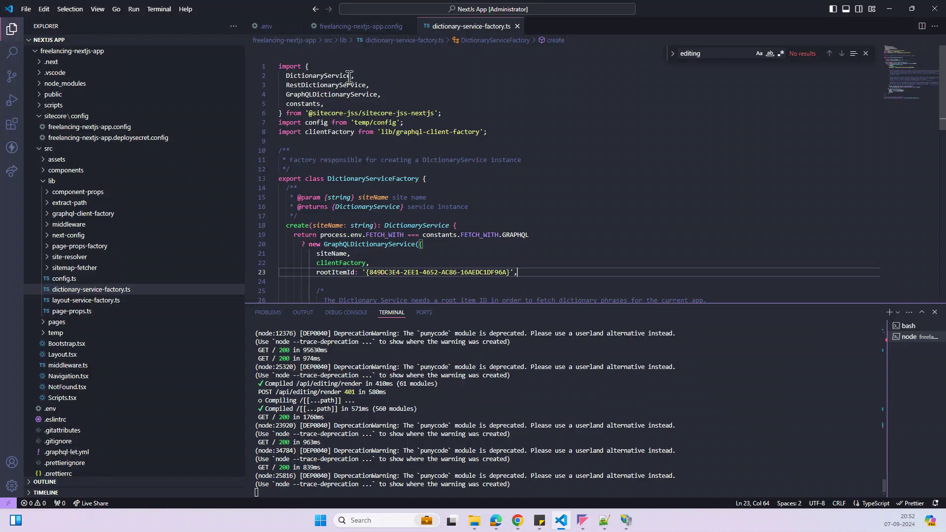
left_click(268, 28)
left_click(369, 215)
left_click_drag(351, 203, 513, 207)
key("ctrl+f")
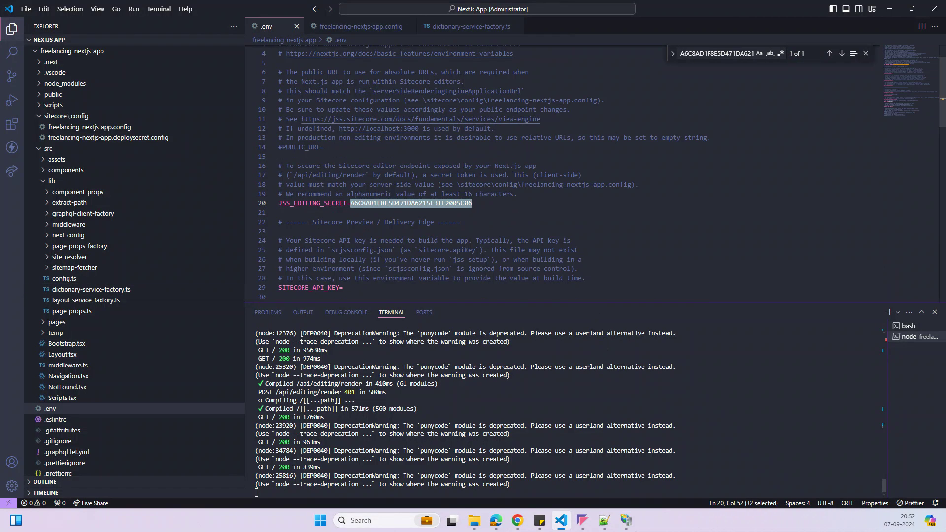
left_click(605, 464)
Step: Replace $(env:SITECORE_JSS_EDITING_SECRET) on line 65 with the copied editing secret
left_click(356, 417)
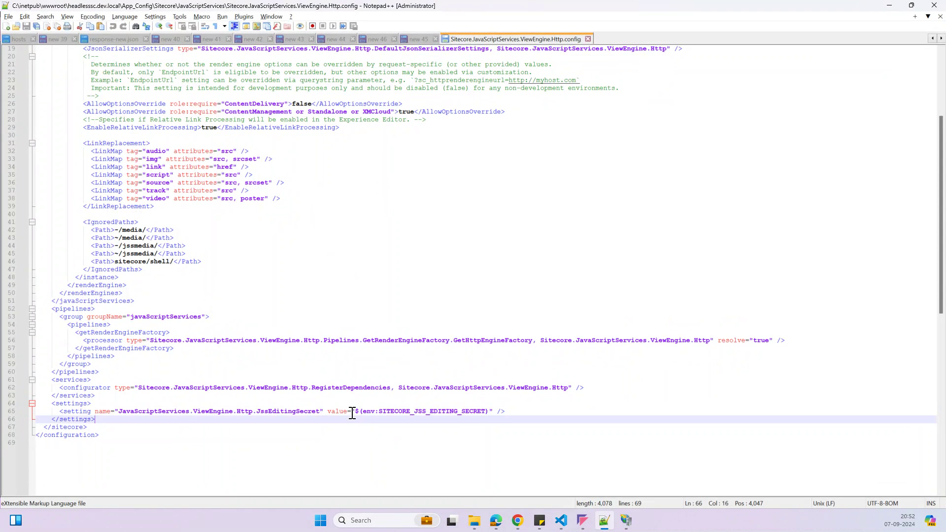
left_click_drag(355, 412, 490, 411)
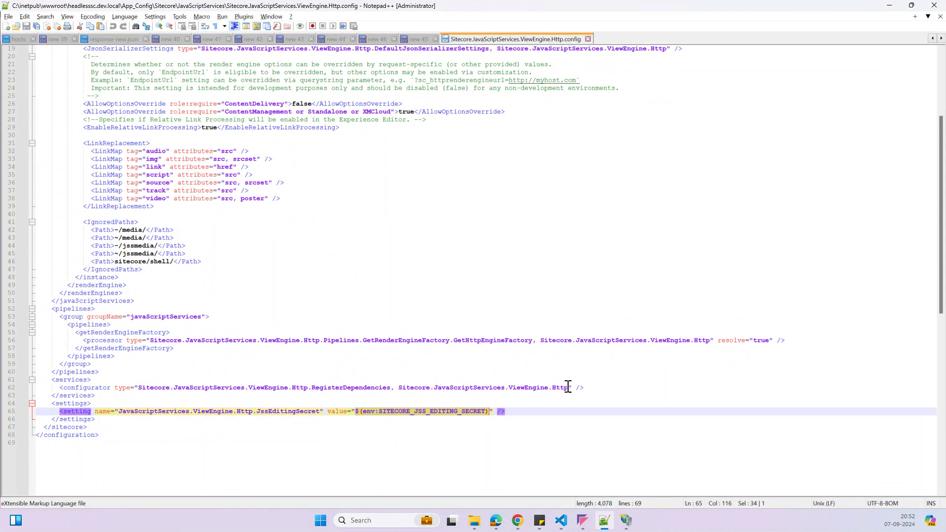
key("ctrl+v")
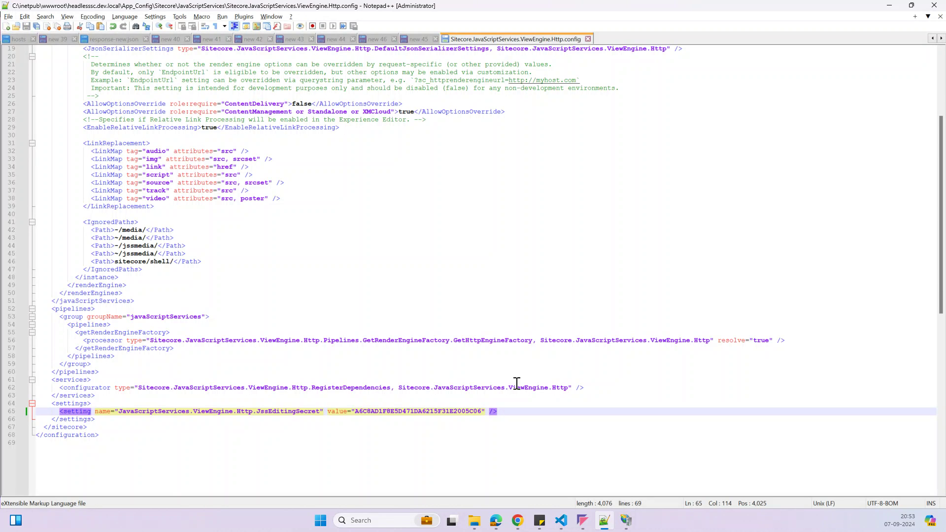
scroll(302, 237, "up", 6)
scroll(620, 337, "down", 7)
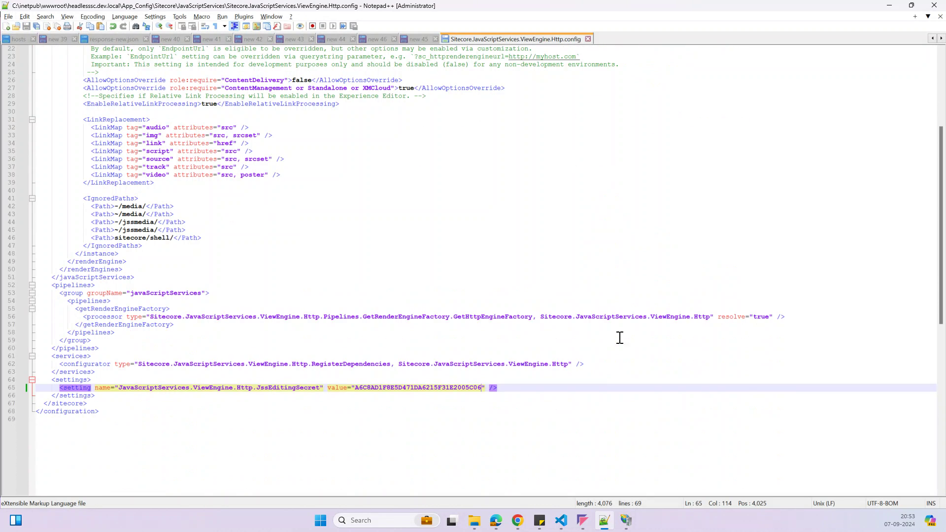
left_click(626, 520)
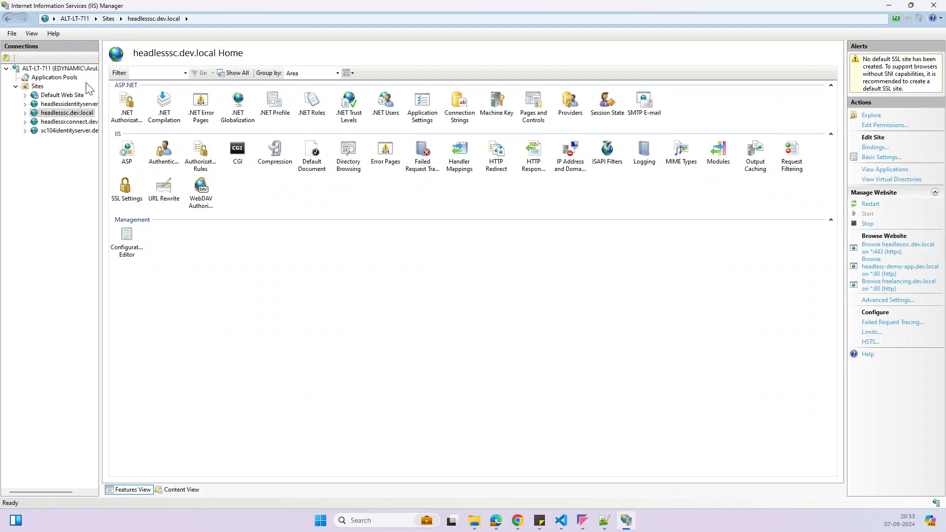
Step: Select the headlesssc.dev.local application pool and widen the Name column
left_click(61, 79)
left_click(173, 179)
left_click_drag(168, 101, 255, 101)
left_click(875, 111)
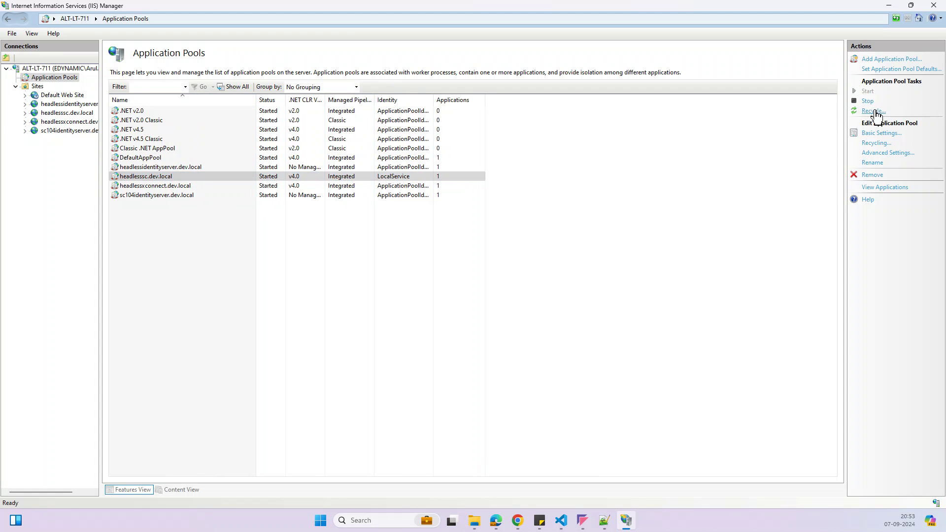
left_click(65, 113)
Step: Reload the freelancing Home page in Experience Editor
key("alt+Tab")
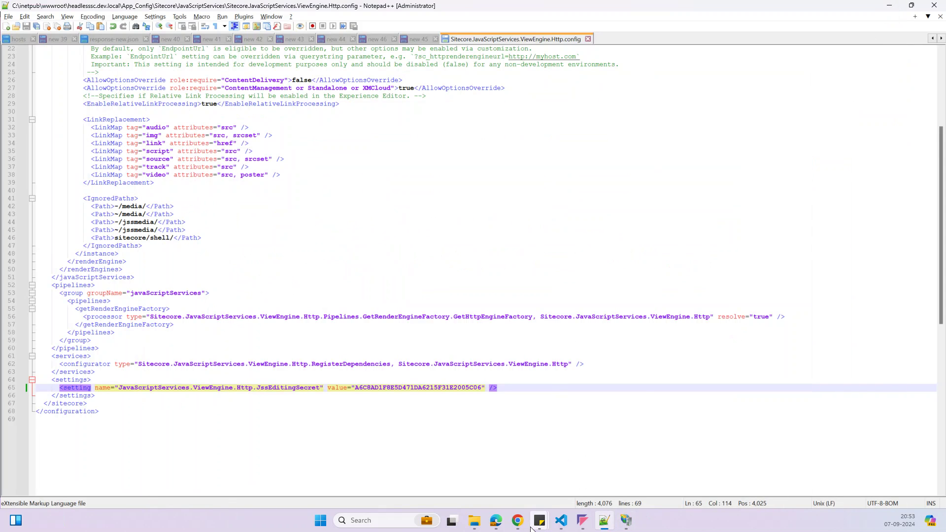
mouse_move(522, 530)
left_click(450, 463)
left_click(45, 31)
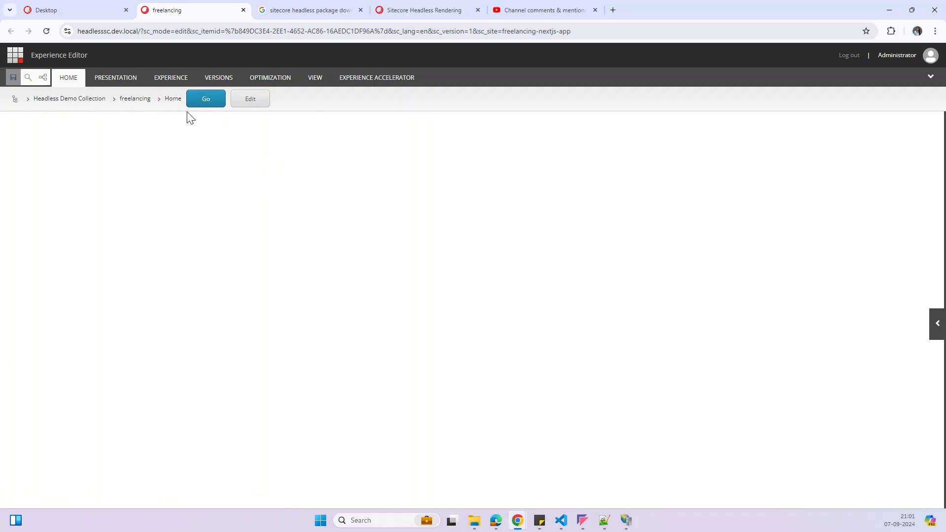
Step: Open the Toolbox and expand Media, briefly opening and closing the content tree panel
left_click(937, 323)
left_click(851, 138)
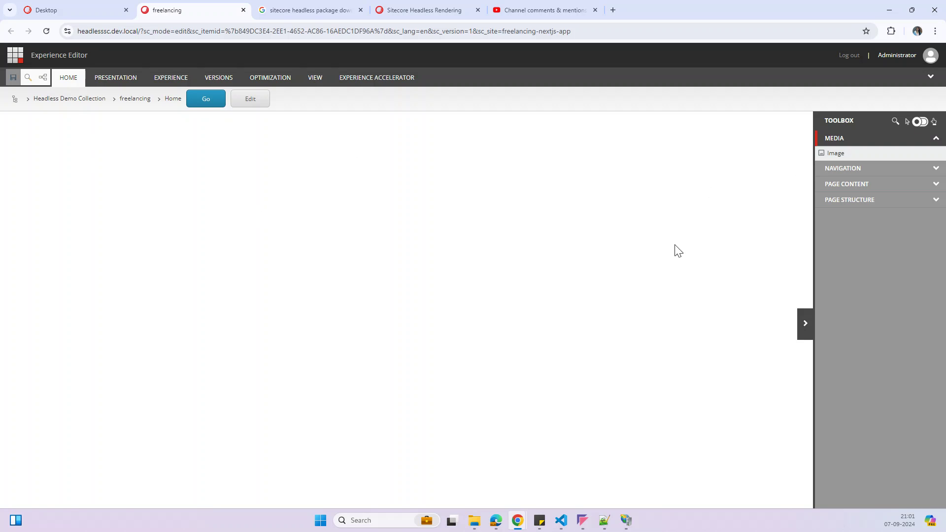
left_click(15, 99)
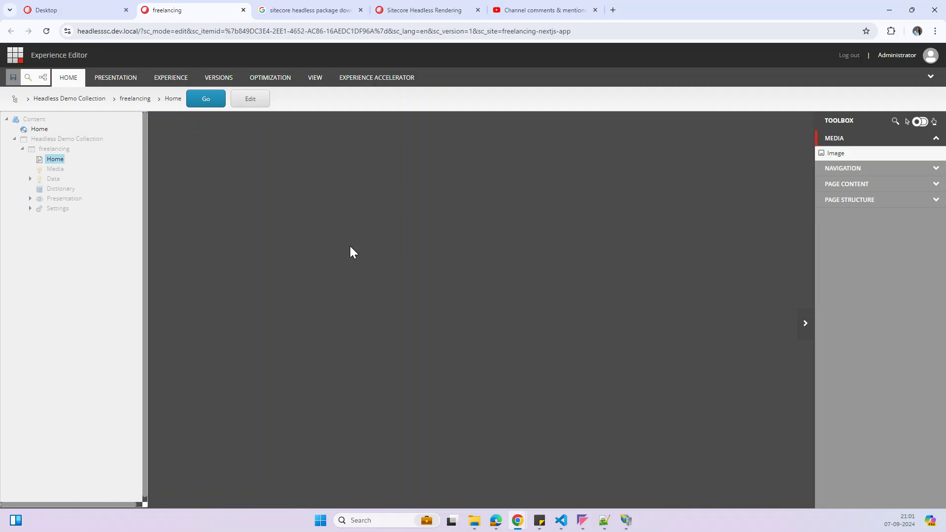
left_click(350, 247)
key("alt+Tab")
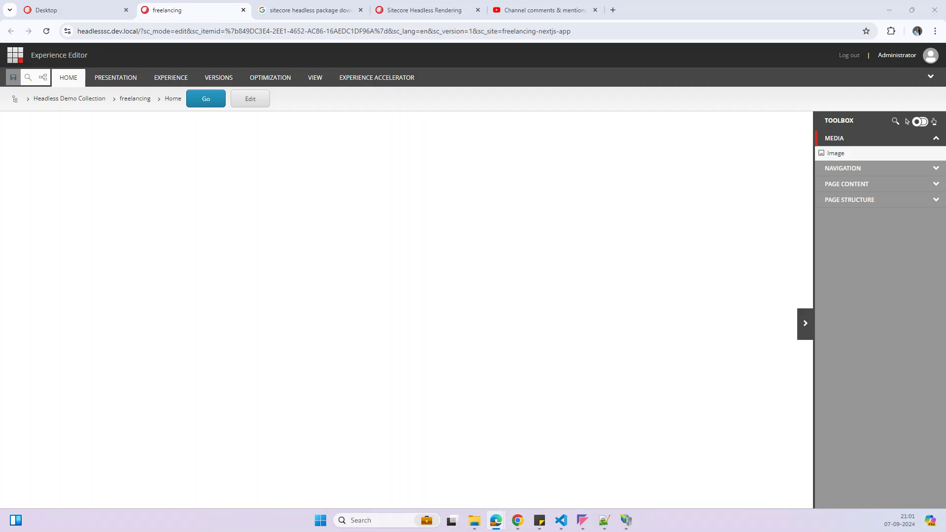